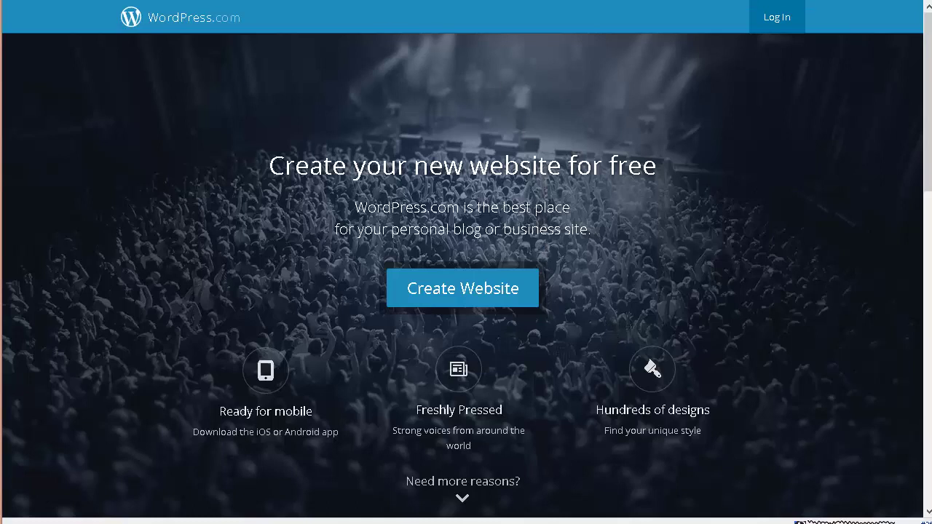
- Switch tabs to the WordPress.org home page, then on to the GoDaddy Canada tab
key("ctrl+Tab")
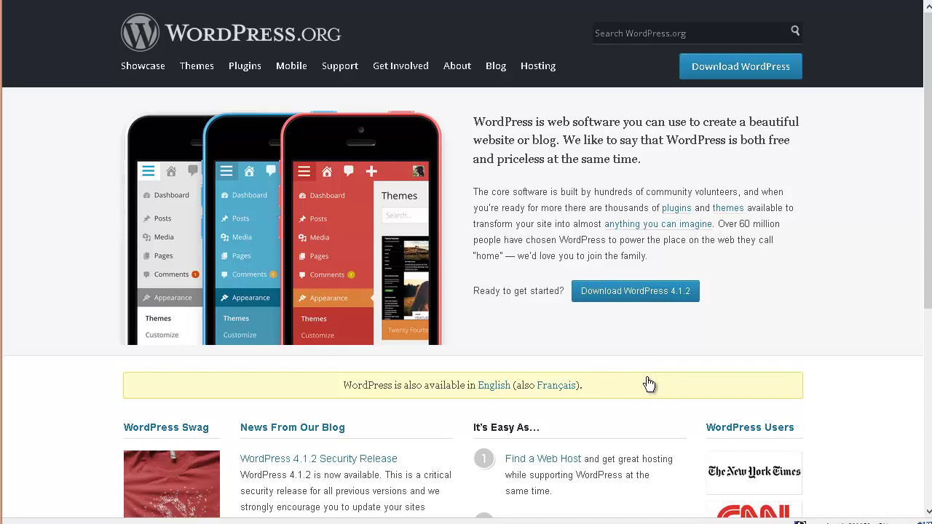
key("ctrl+Tab")
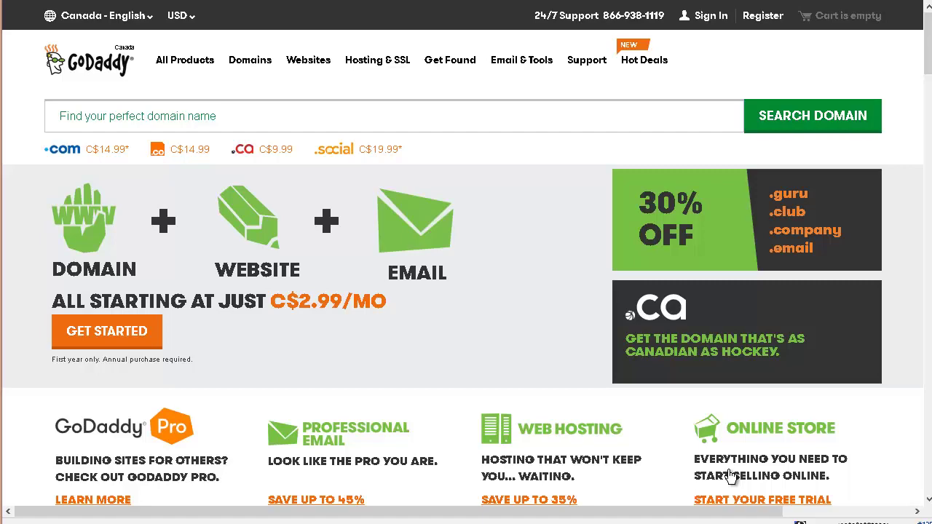
- Switch to the HostGator tab showing unlimited web hosting from $3.96/mo
key("ctrl+Tab")
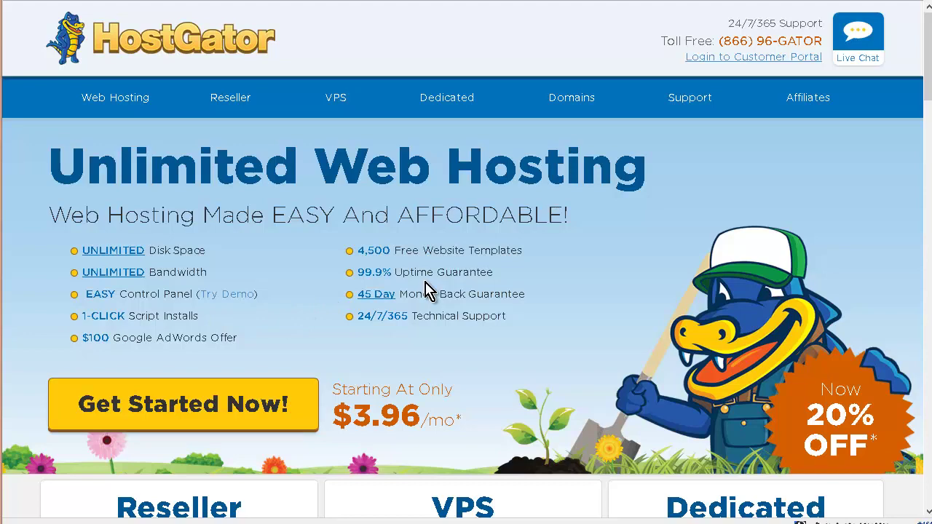
- Open HostGator's Web Hosting page from the top navigation
scroll(426, 291, "down", 5)
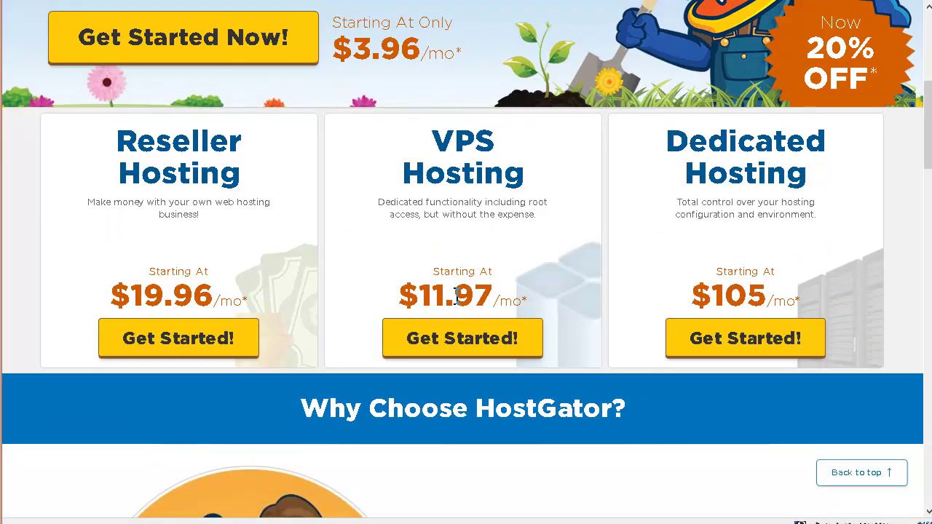
scroll(586, 256, "up", 4)
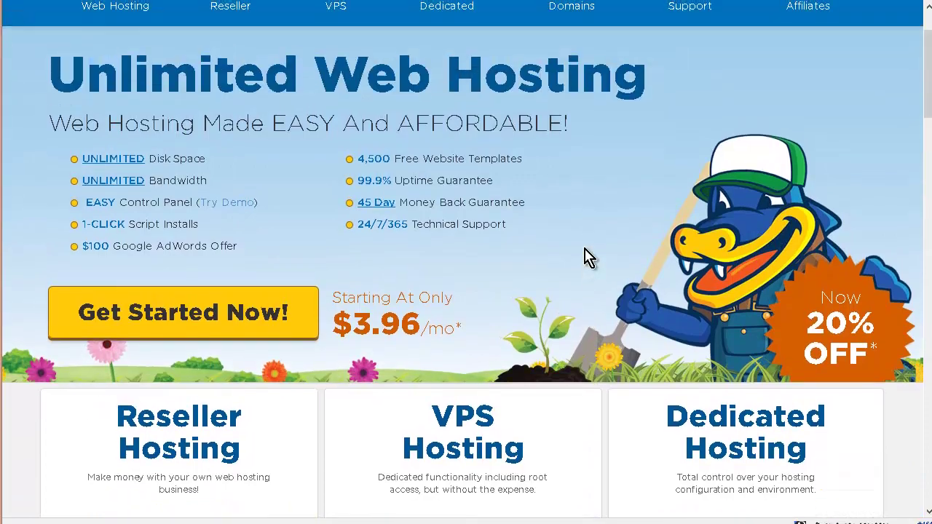
scroll(228, 208, "up", 1)
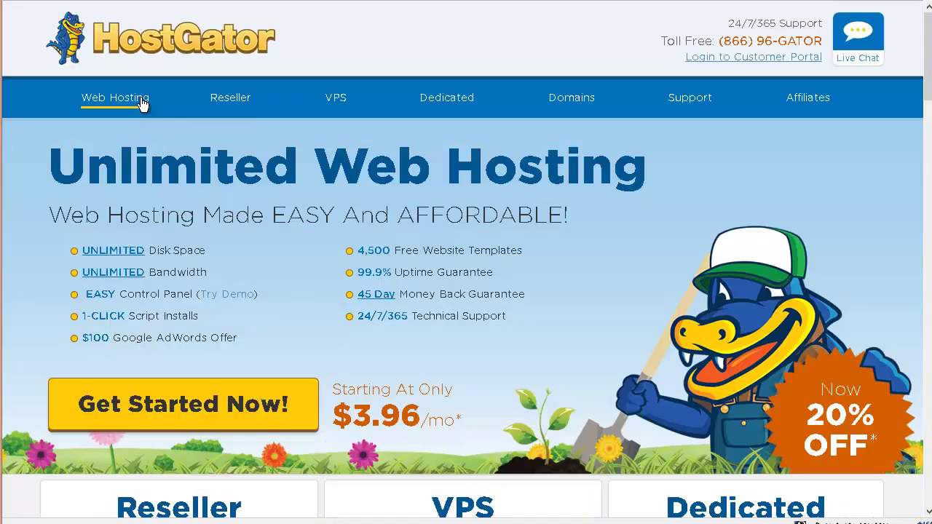
left_click(143, 105)
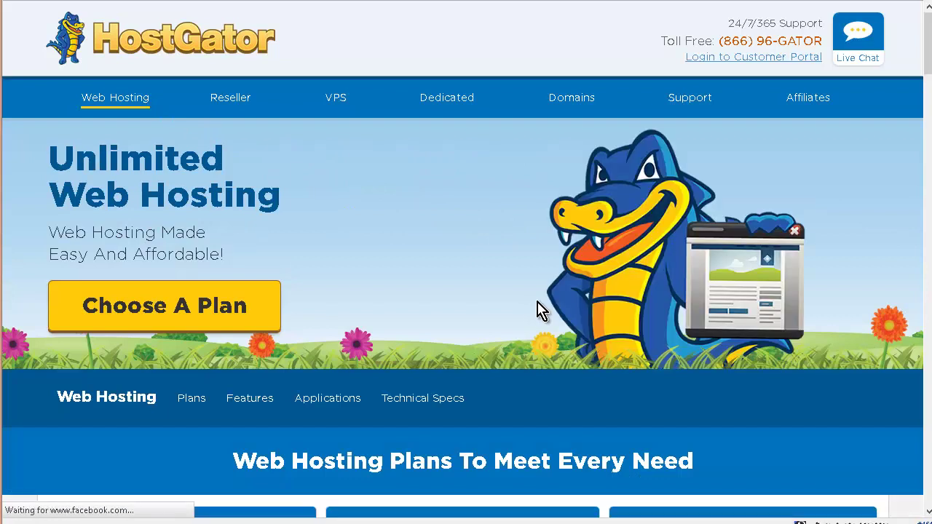
- Scroll down past the Hatchling, Baby and Business plan boxes and choose 'Compare all plans'
scroll(537, 308, "down", 1)
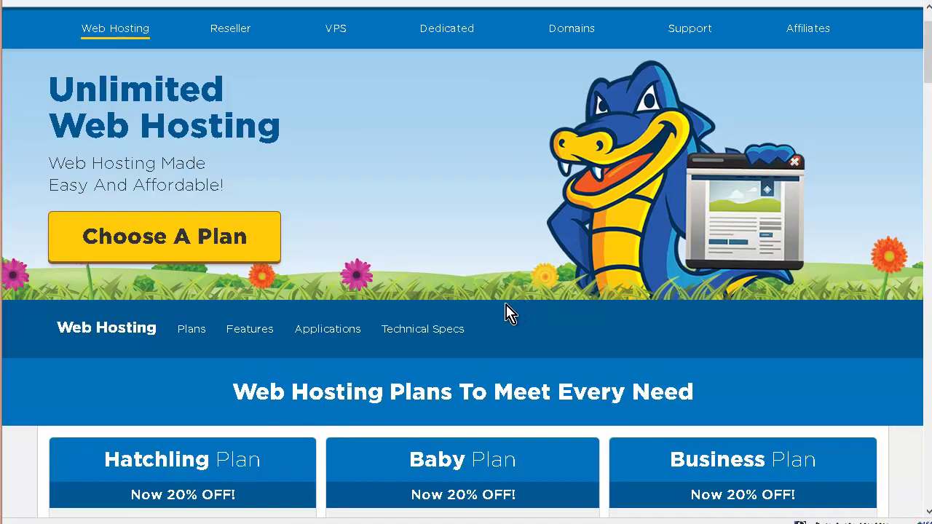
scroll(481, 321, "down", 2)
scroll(459, 320, "down", 1)
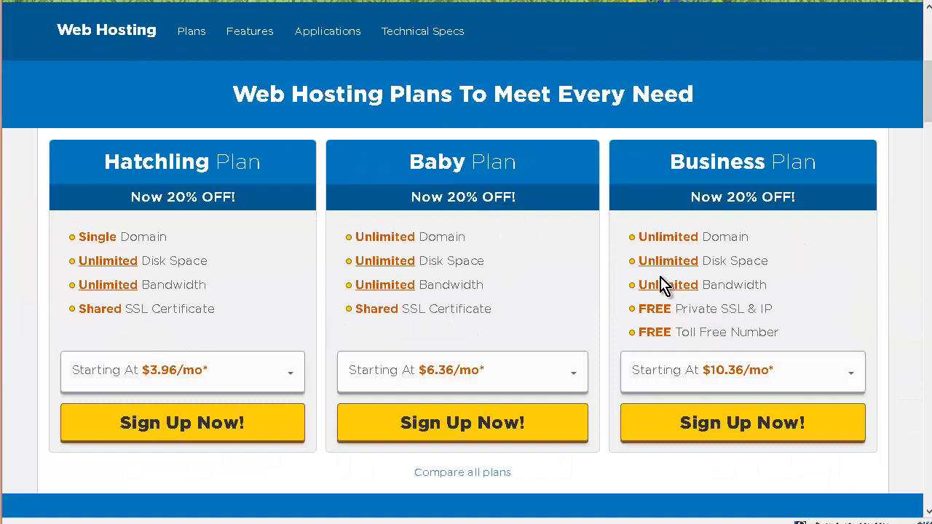
scroll(437, 255, "down", 2)
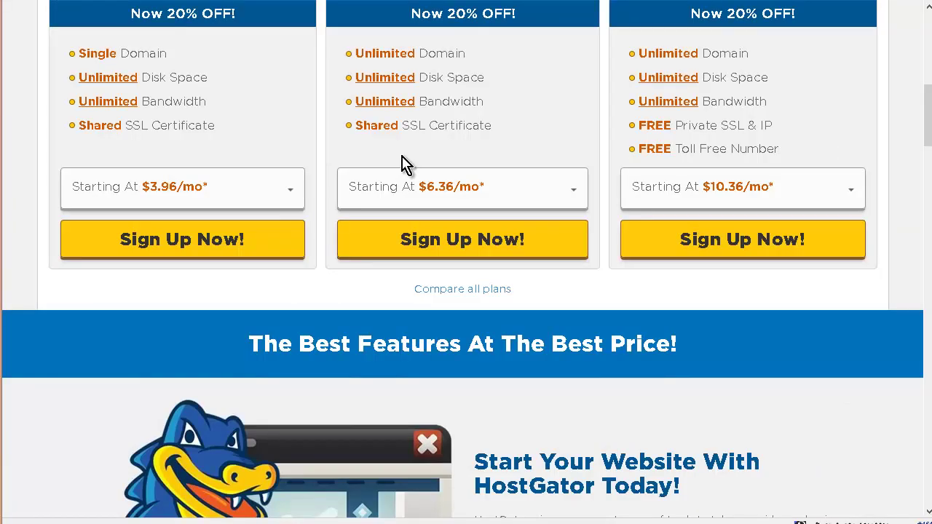
left_click(477, 292)
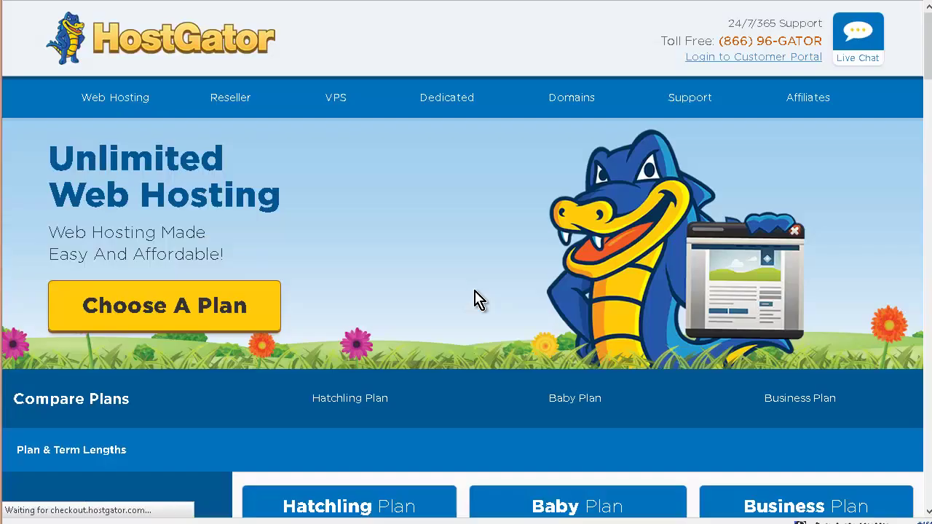
- Scroll up and down through the Hatchling, Baby and Business comparison table
scroll(481, 328, "down", 3)
scroll(470, 386, "down", 5)
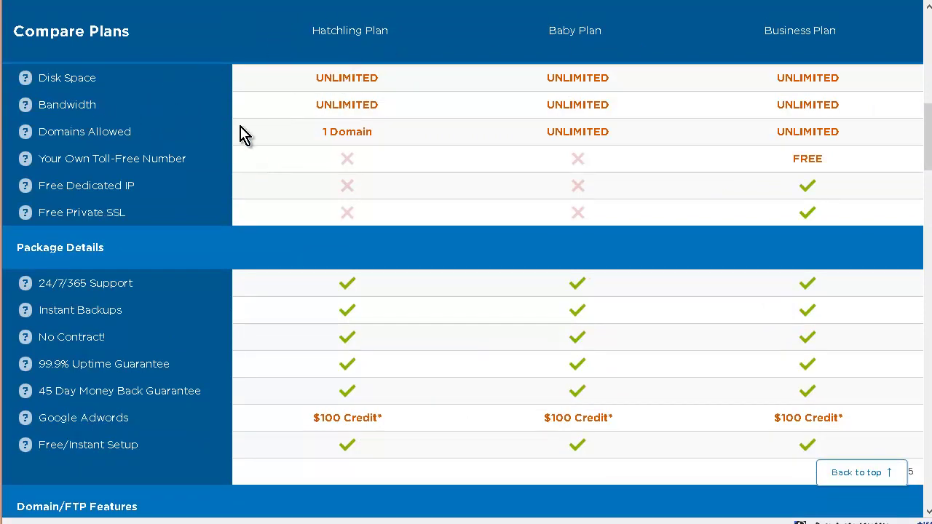
scroll(242, 137, "up", 1)
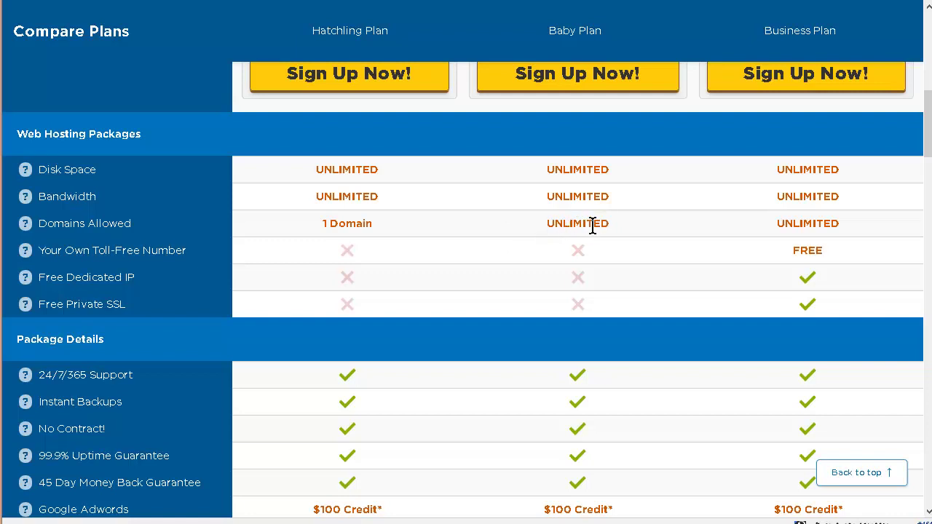
scroll(593, 226, "down", 5)
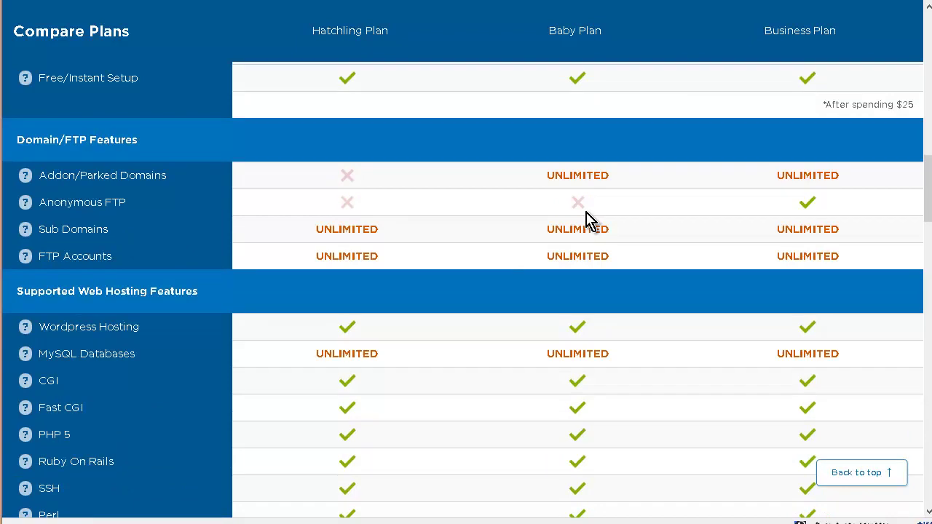
scroll(277, 184, "down", 2)
scroll(656, 204, "down", 7)
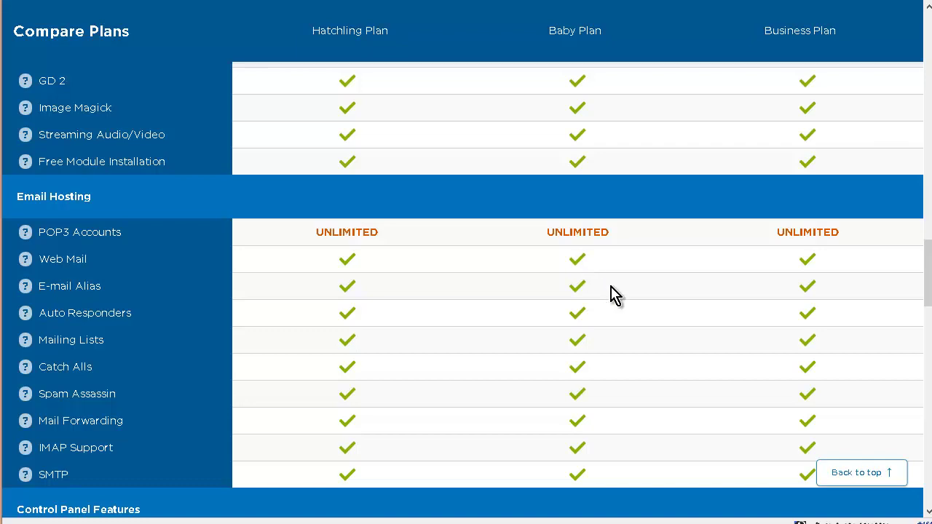
scroll(612, 300, "up", 1)
scroll(611, 300, "up", 10)
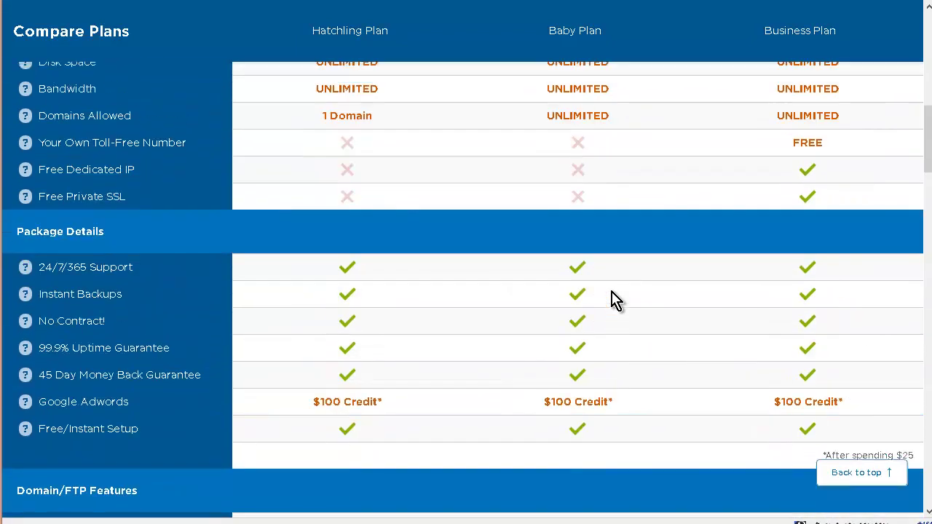
scroll(612, 300, "up", 3)
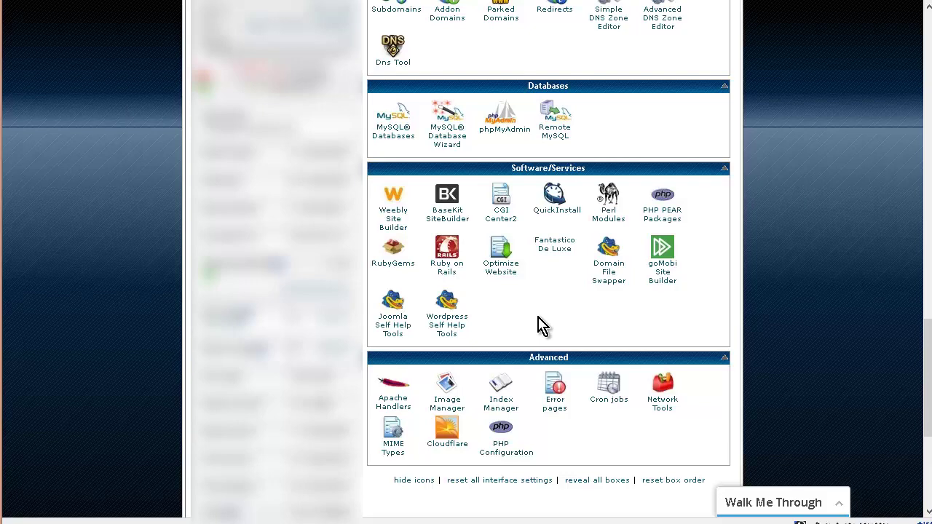
- Open QuickInstall under Software/Services and select WordPress 4.0.1 under Blog Software
left_click(552, 195)
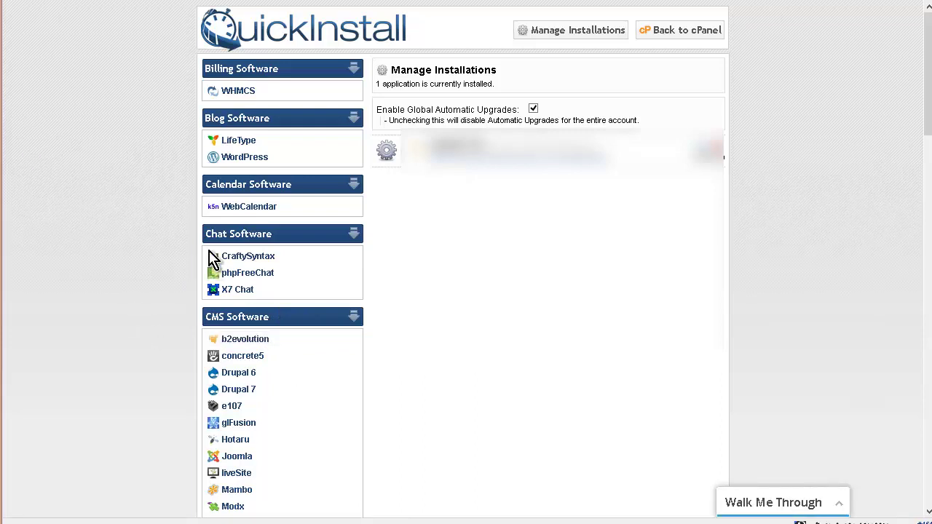
left_click(258, 160)
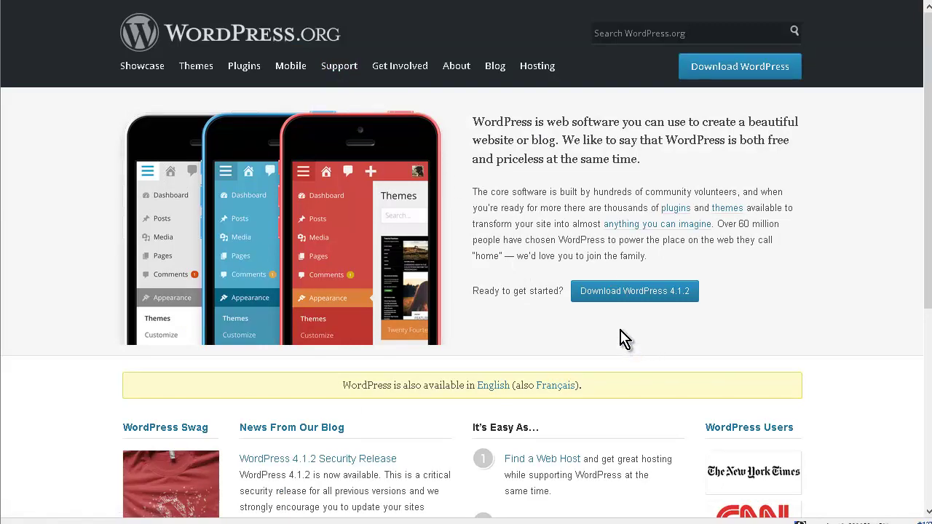
- Download WordPress 4.1.2 as a .zip and confirm saving it to Downloads
left_click(638, 295)
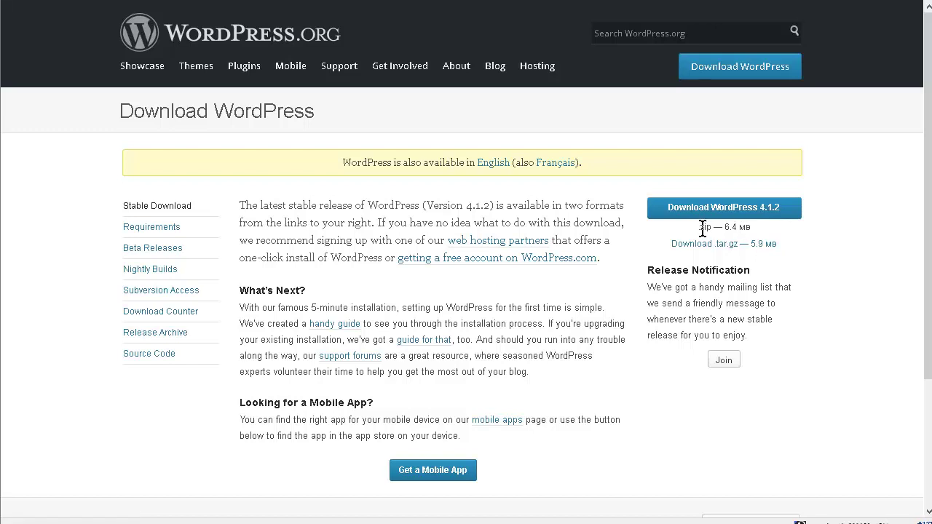
left_click(763, 215)
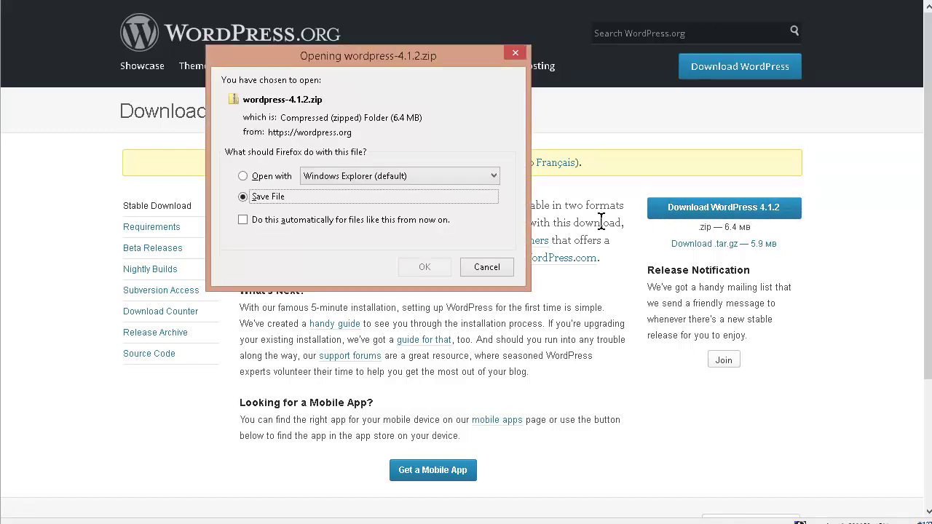
key("Return")
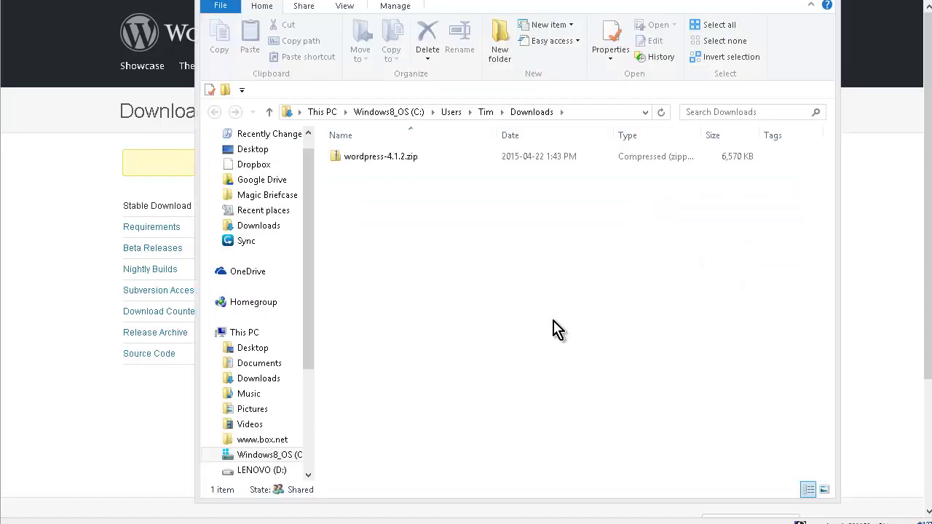
- Extract wordpress-4.1.2.zip into a wordpress-4.1.2 folder and open it to show the wordpress folder
left_click(381, 160)
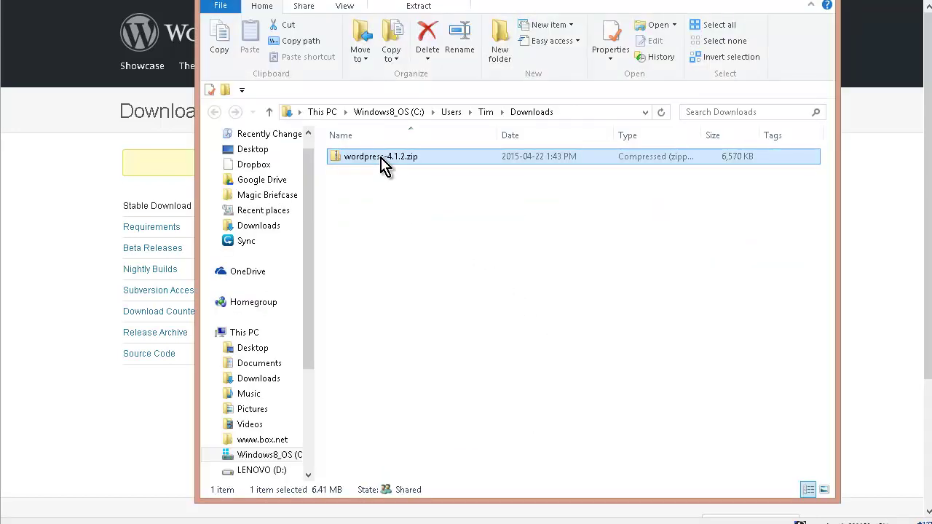
double_click(380, 157)
right_click(381, 163)
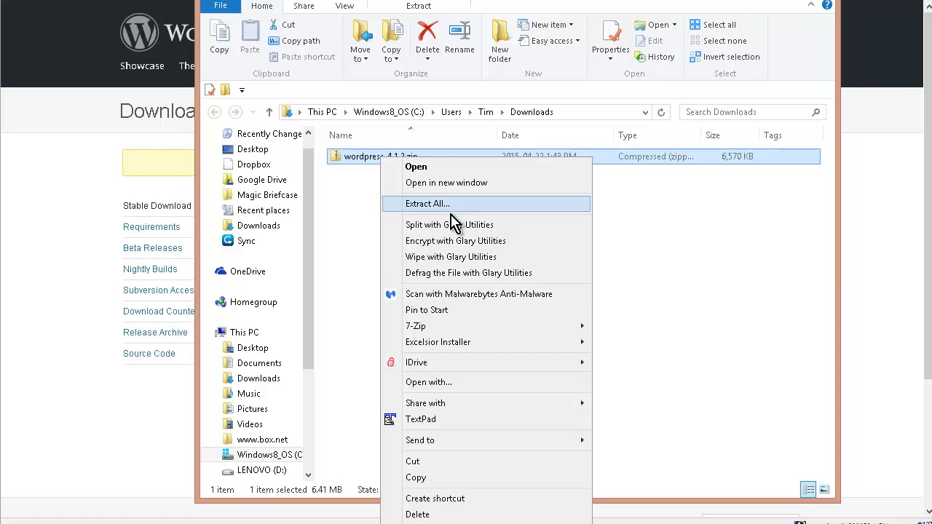
mouse_move(455, 329)
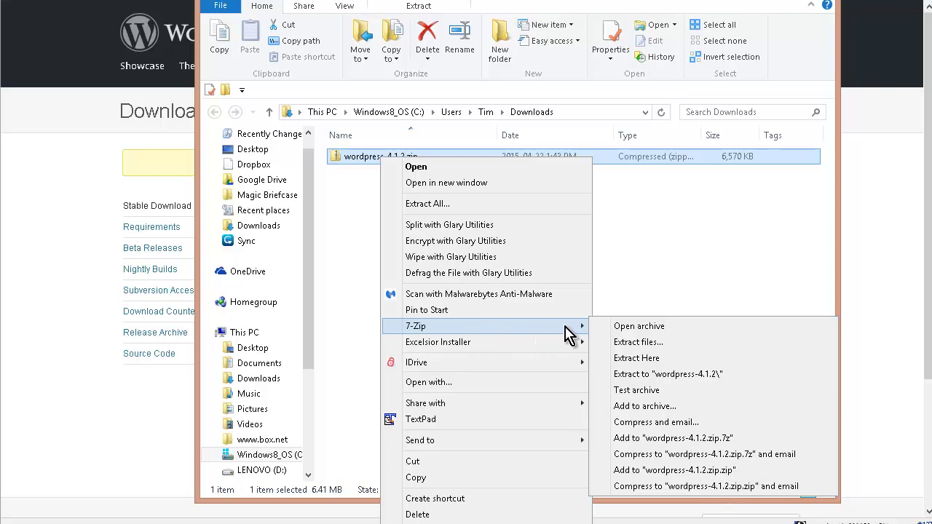
left_click(656, 346)
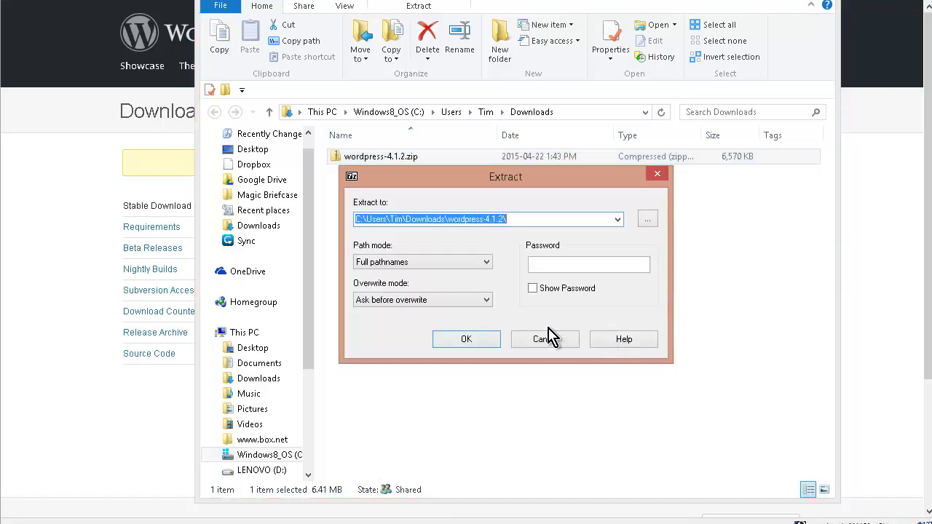
left_click(469, 342)
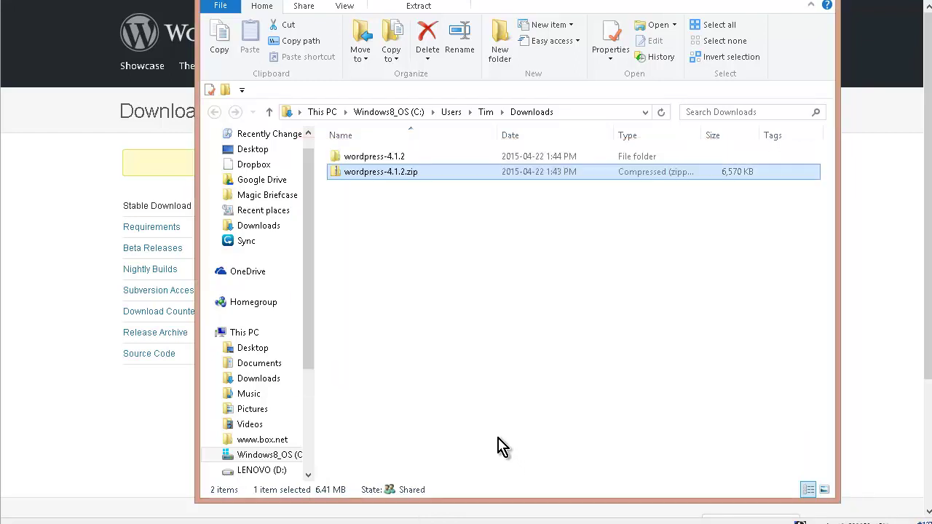
double_click(403, 157)
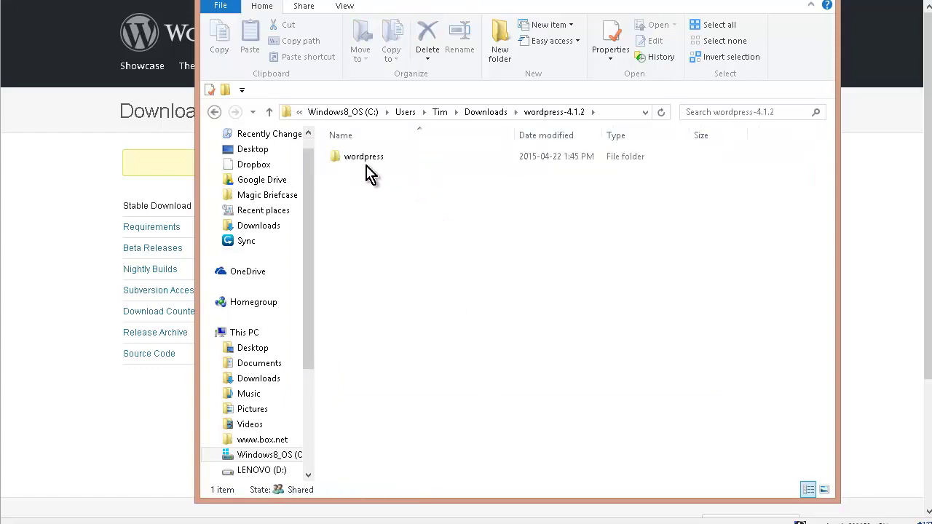
double_click(366, 159)
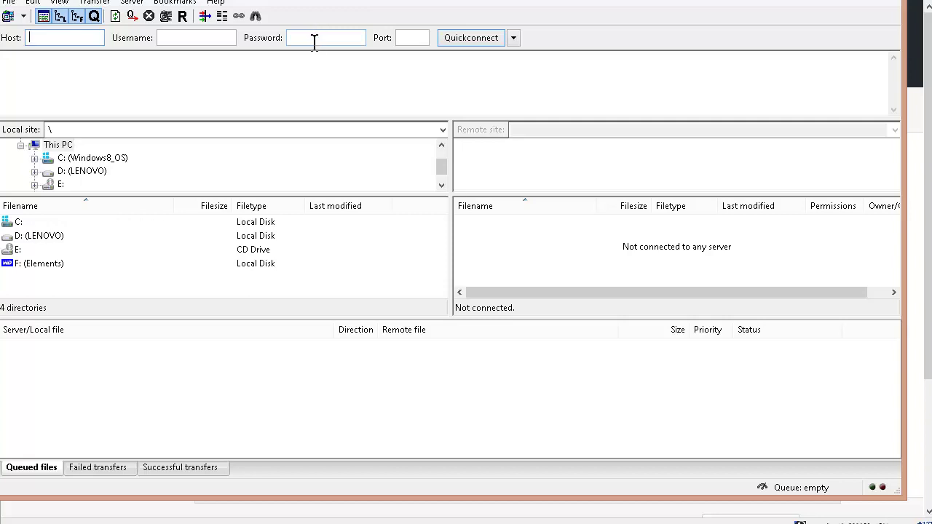
- Connect to the saved HostGator site through File > Site Manager
left_click(10, 5)
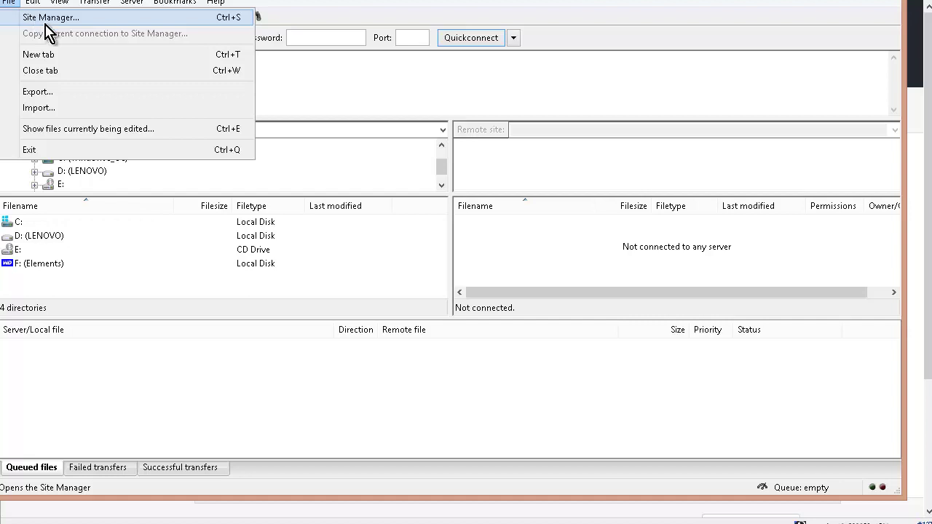
left_click(340, 95)
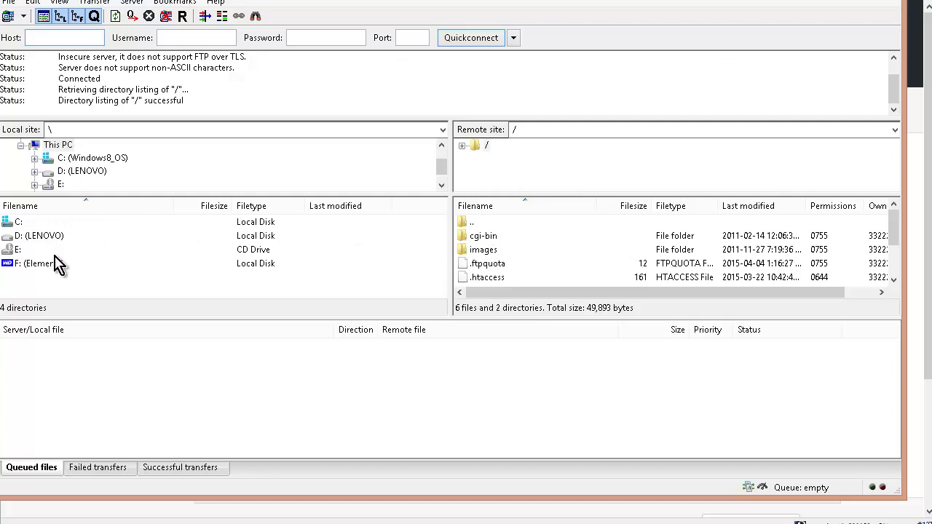
- Navigate the local pane from C: through Downloads > wordpress-4.1.2 into the wordpress folder
left_click(29, 222)
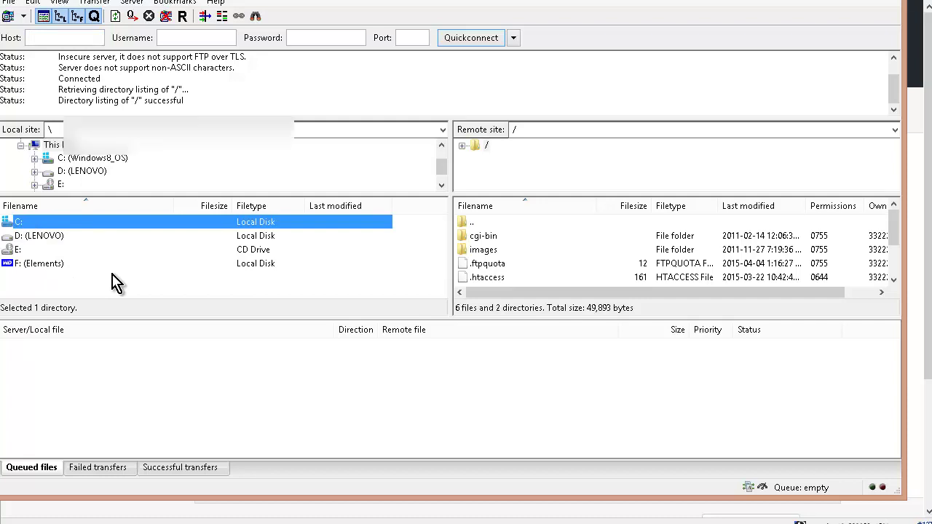
key("Return")
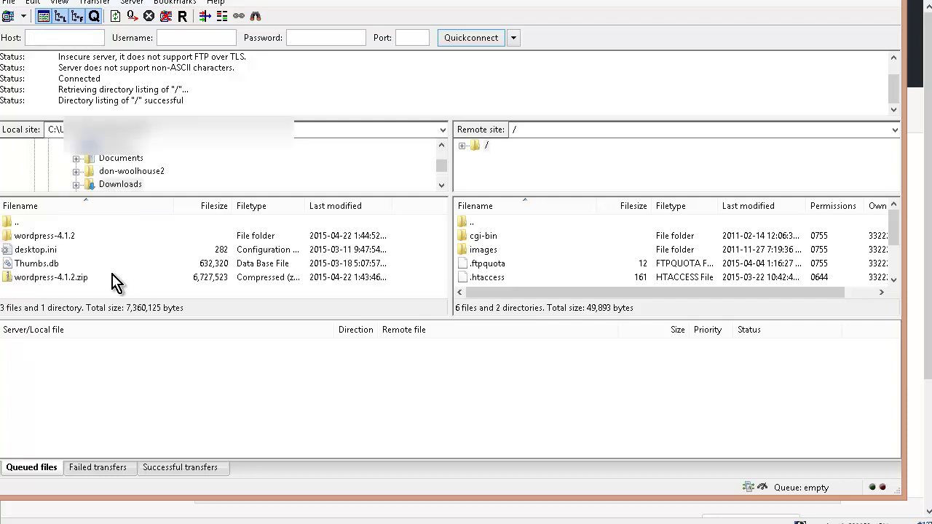
double_click(67, 237)
left_click(45, 240)
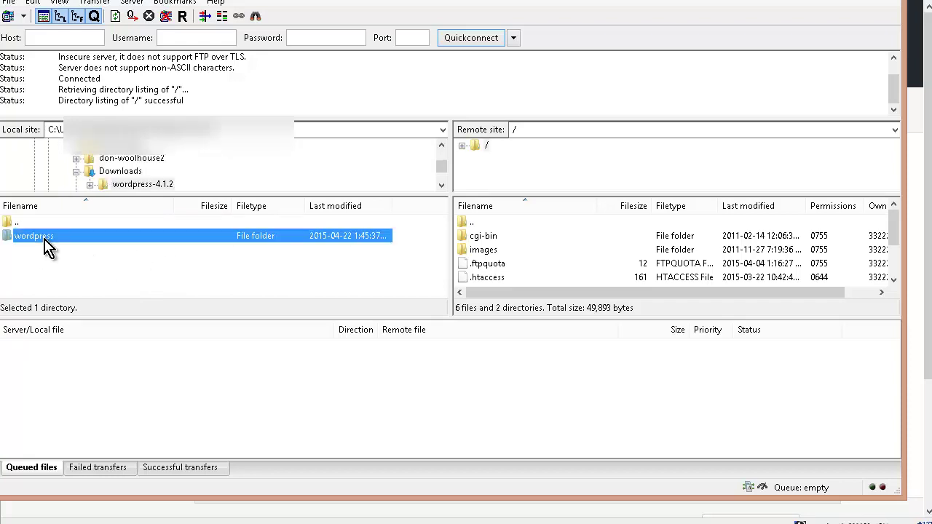
double_click(44, 241)
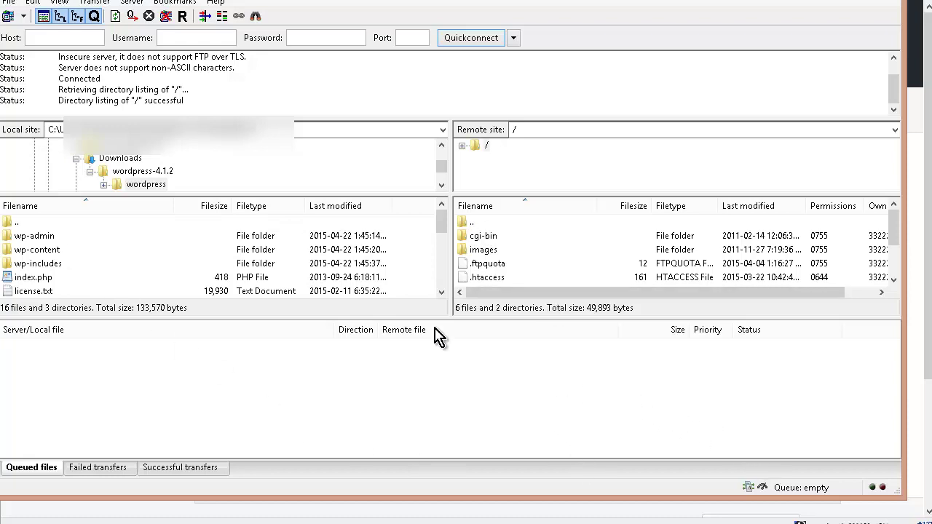
left_click(87, 236)
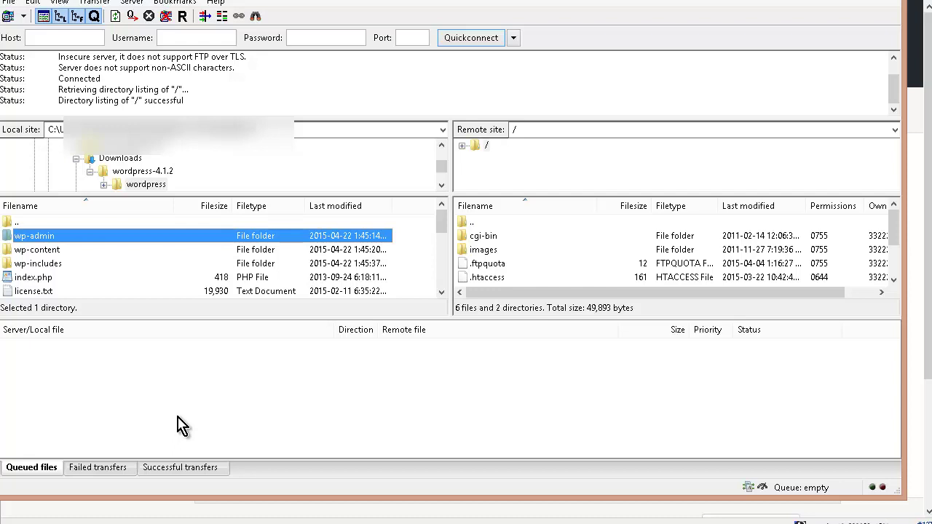
- Select all 16 files and 3 folders in wordpress and upload them to the server root
key("ctrl+a")
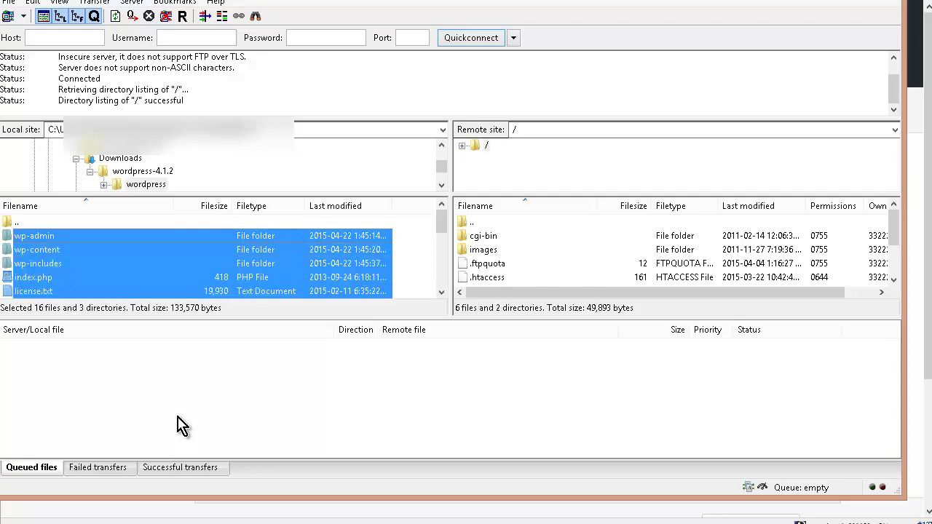
right_click(152, 259)
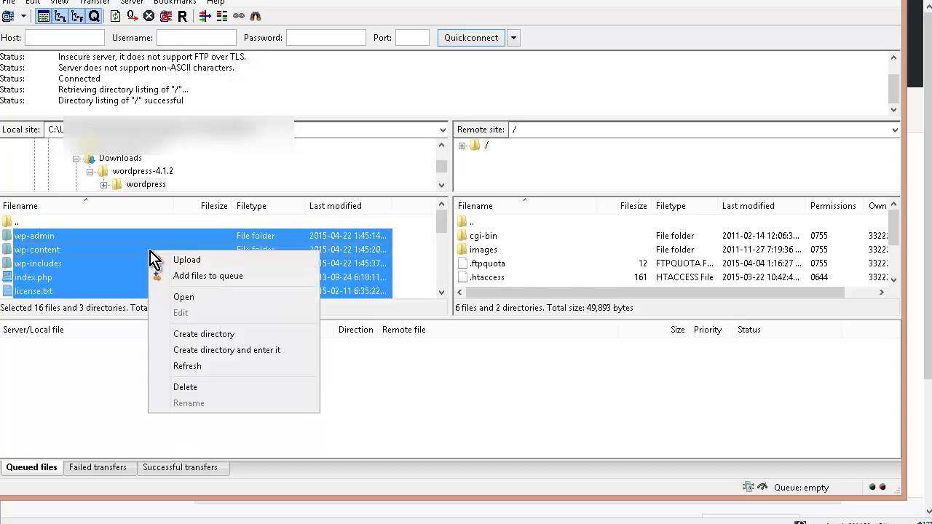
left_click(175, 260)
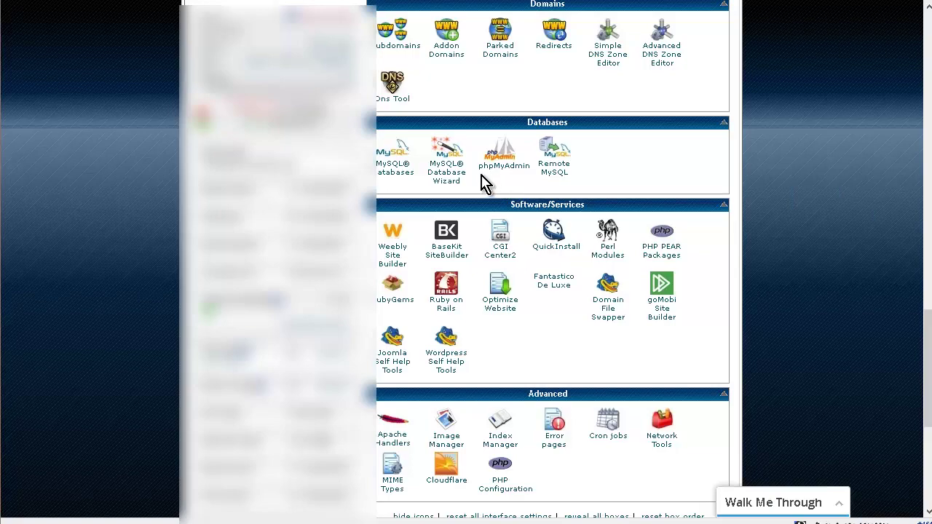
- Use the MySQL Database Wizard to create a database named tst123 and continue to user creation
left_click(447, 160)
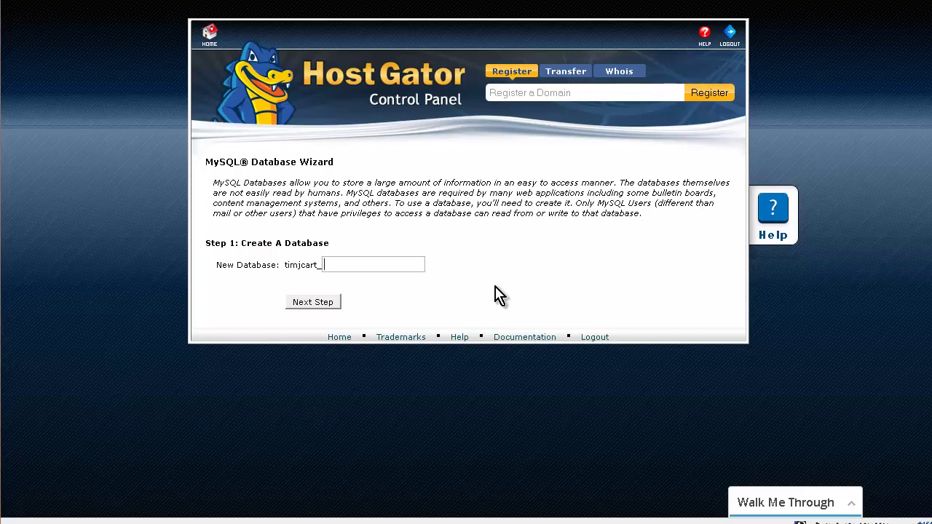
type("tst123")
left_click(333, 305)
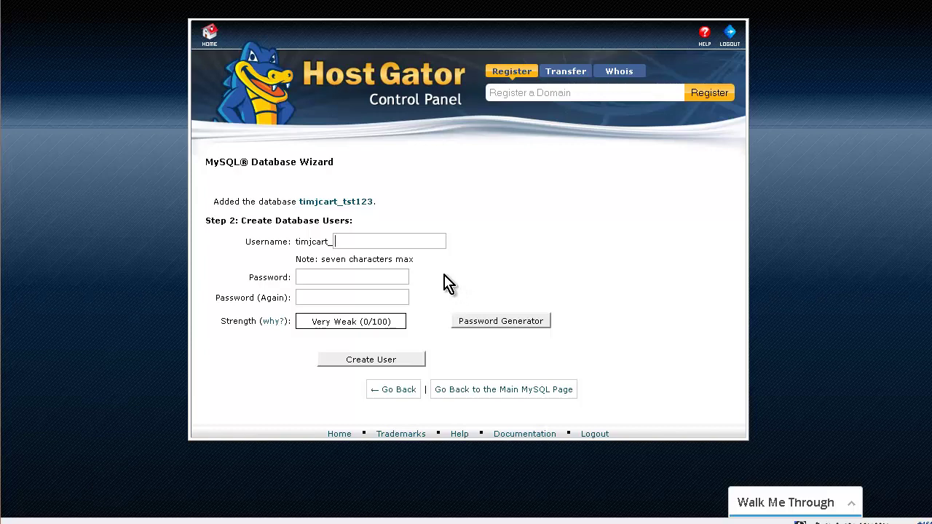
- Enter tst123 as the database username, then generate and copy a very strong password
type("tst123")
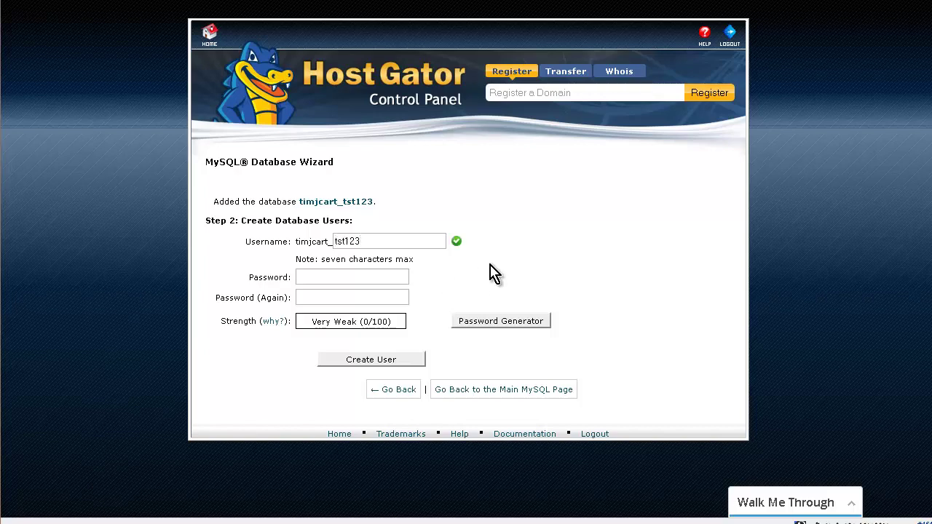
left_click(357, 280)
left_click(488, 325)
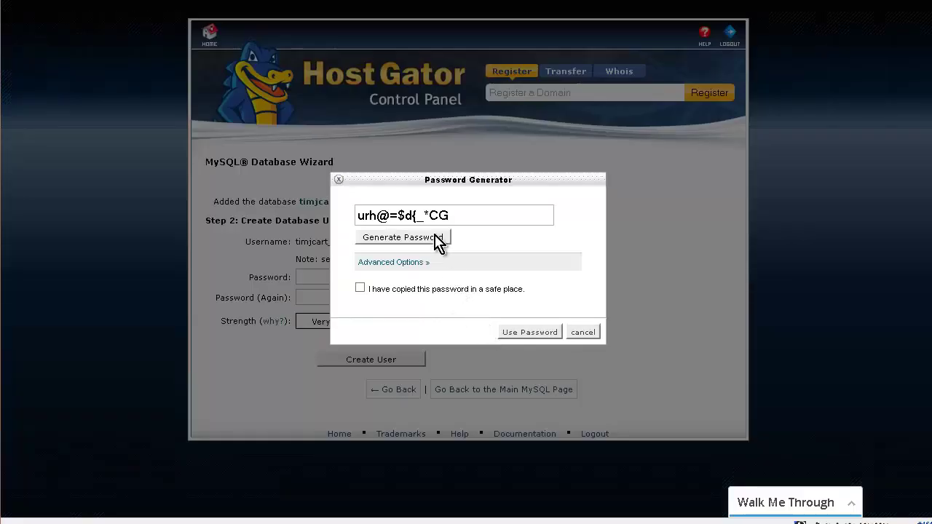
left_click_drag(462, 214, 254, 217)
key("ctrl+c")
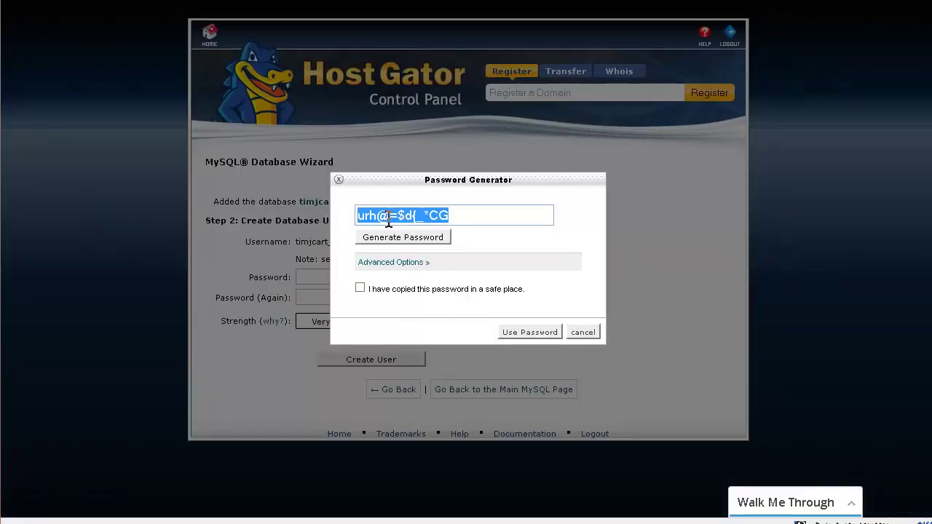
right_click(401, 225)
left_click(452, 270)
- Confirm the password is saved, apply it to both password fields and create the user
left_click(361, 289)
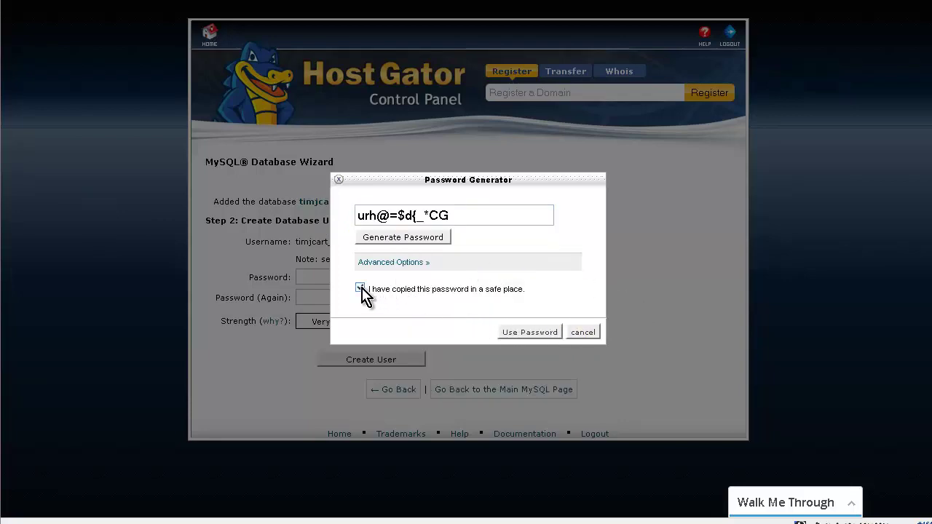
left_click(533, 335)
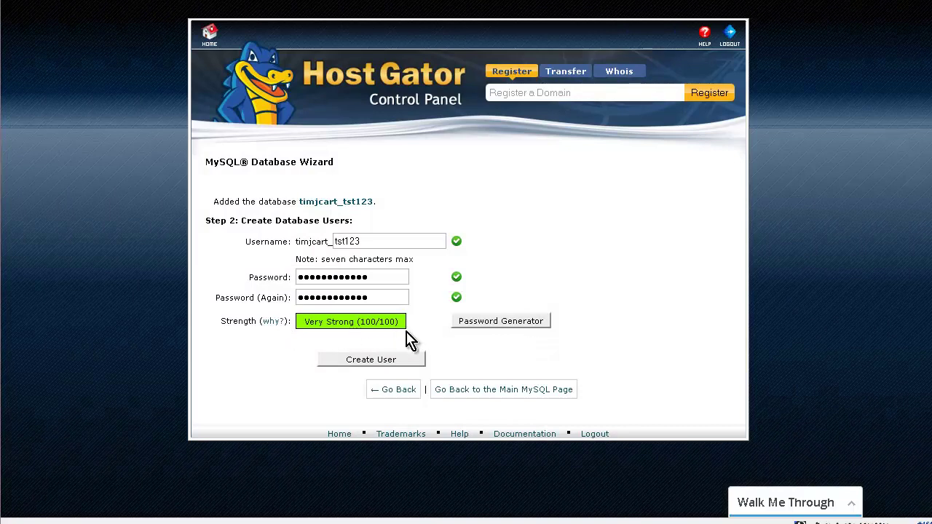
left_click(398, 361)
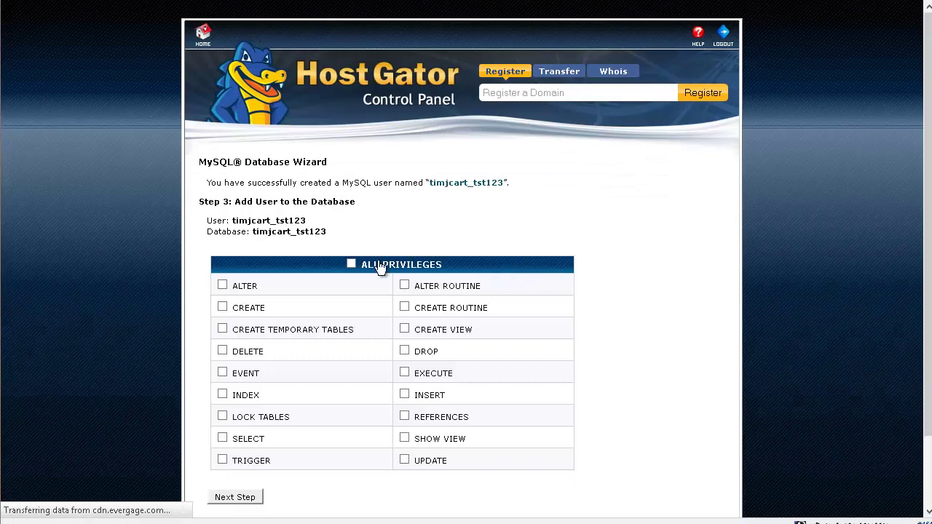
- Grant user timjcart_tst123 ALL PRIVILEGES on the timjcart_tst123 database and finish the wizard
left_click(352, 265)
scroll(437, 408, "down", 2)
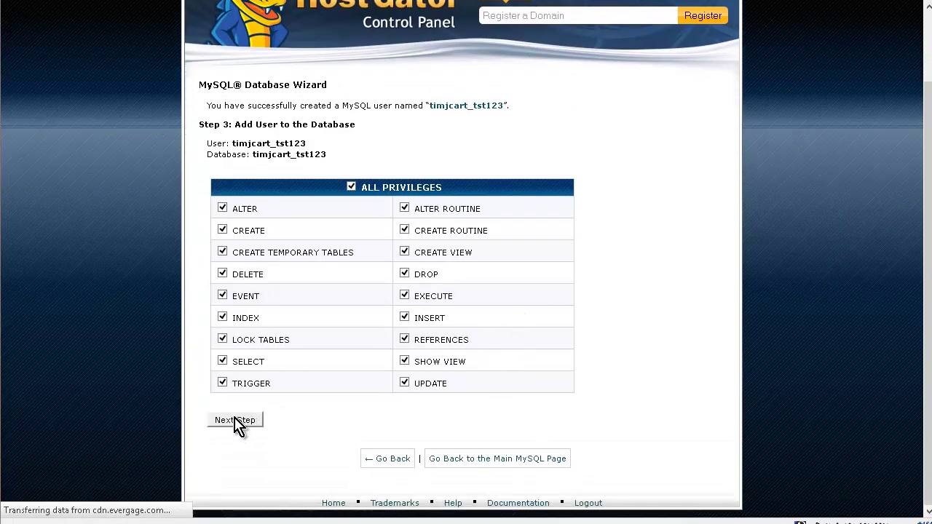
left_click(239, 421)
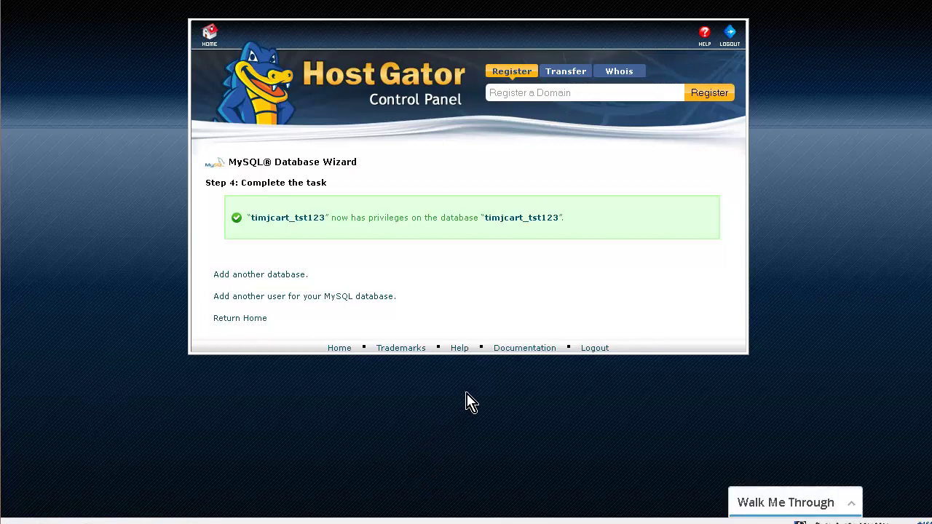
- Save the generated password and the Step 4 privilege confirmation line in a Notepad note
key("alt+Tab")
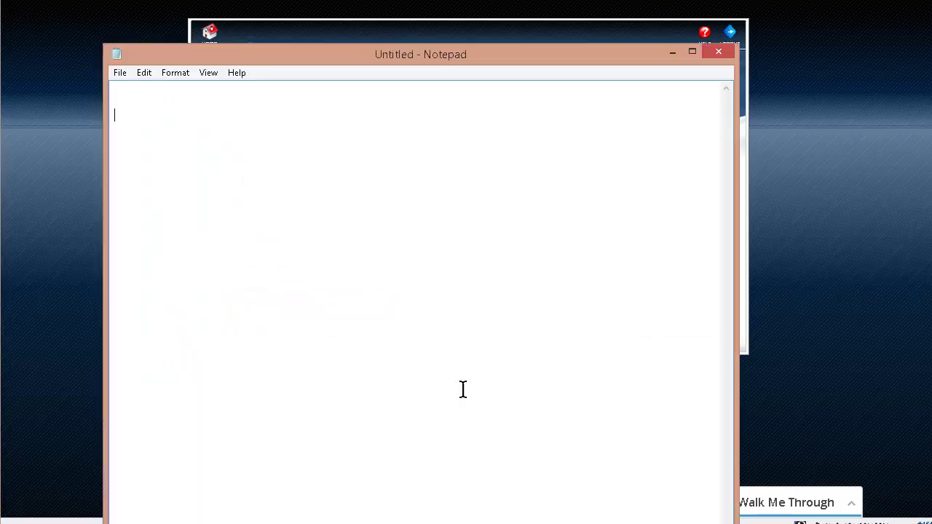
key("ctrl+v")
left_click(51, 227)
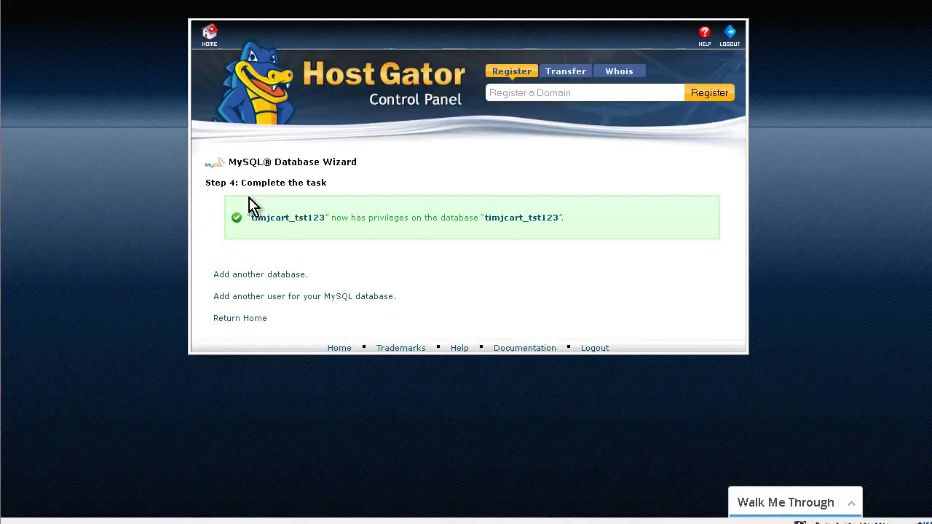
left_click_drag(250, 215, 581, 223)
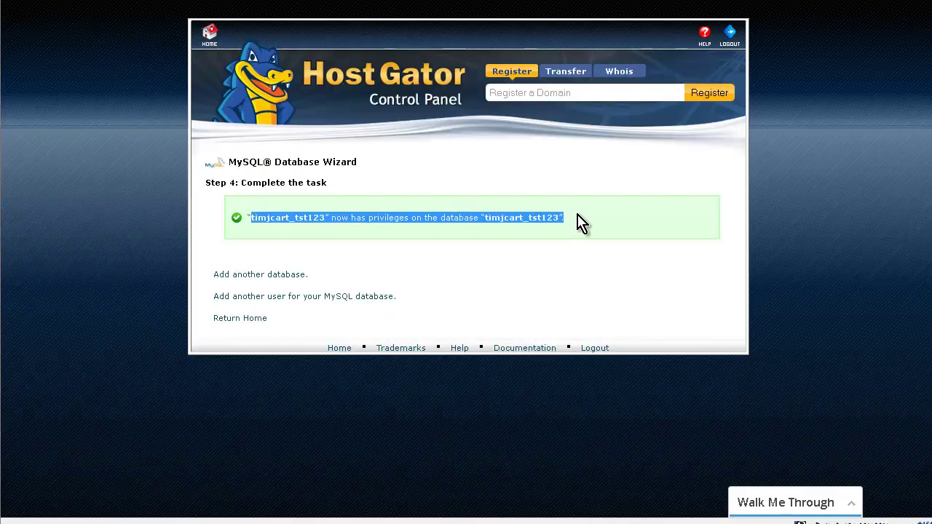
right_click(531, 218)
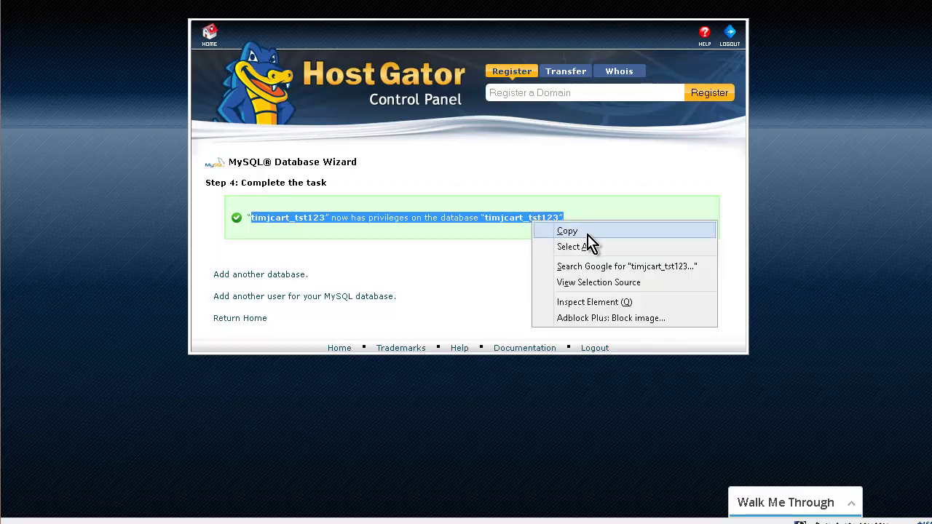
left_click(588, 233)
left_click(410, 247)
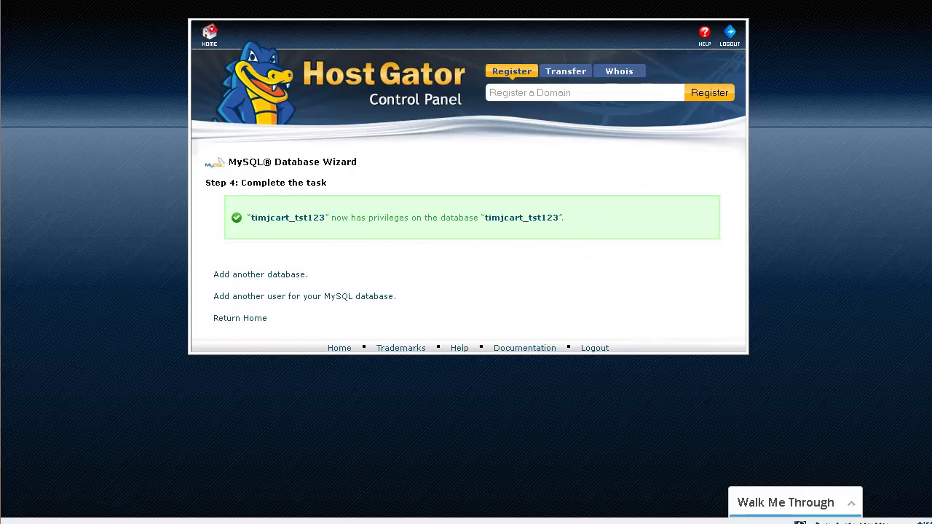
key("alt+Tab")
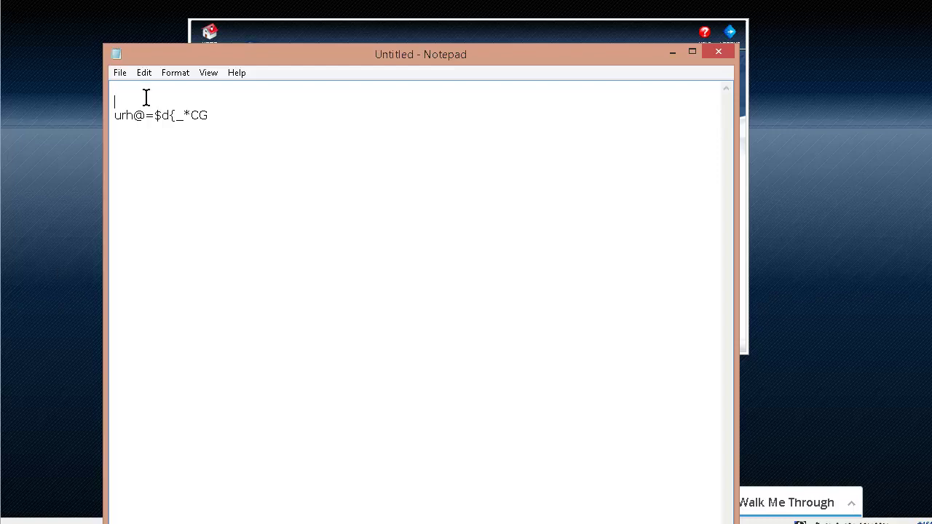
key("ctrl+v")
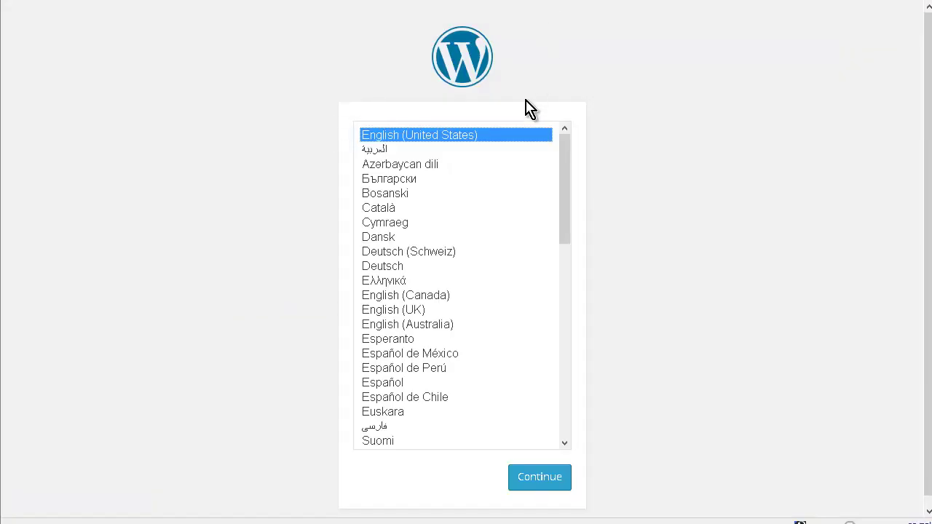
- Keep English (United States) and continue past the welcome notes to the database connection form
left_click(537, 482)
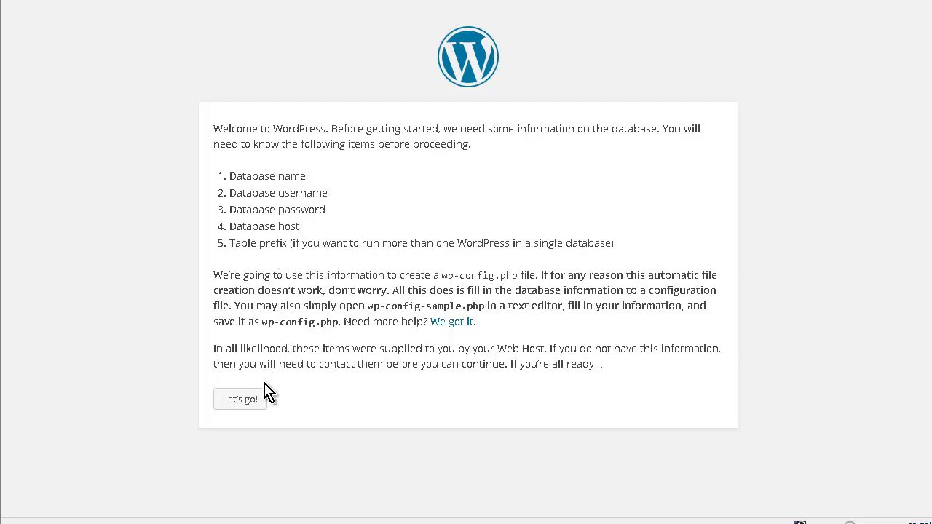
left_click(251, 403)
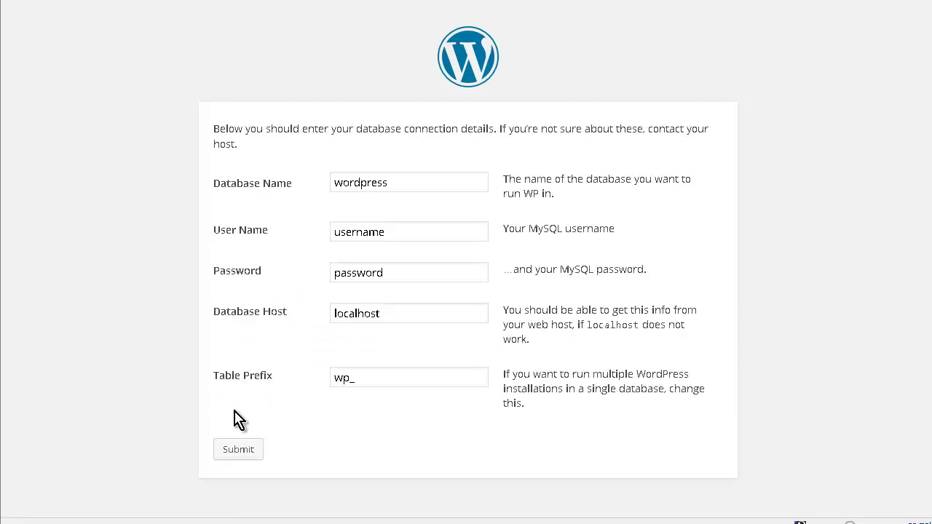
- Copy the saved password from Notepad into the WordPress form's Password field
key("alt+Tab")
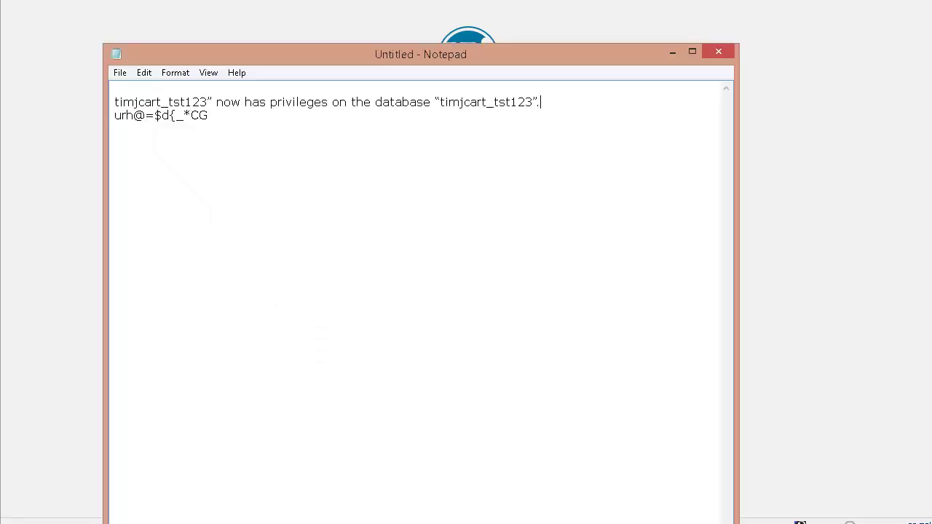
left_click_drag(207, 115, 89, 115)
right_click(156, 121)
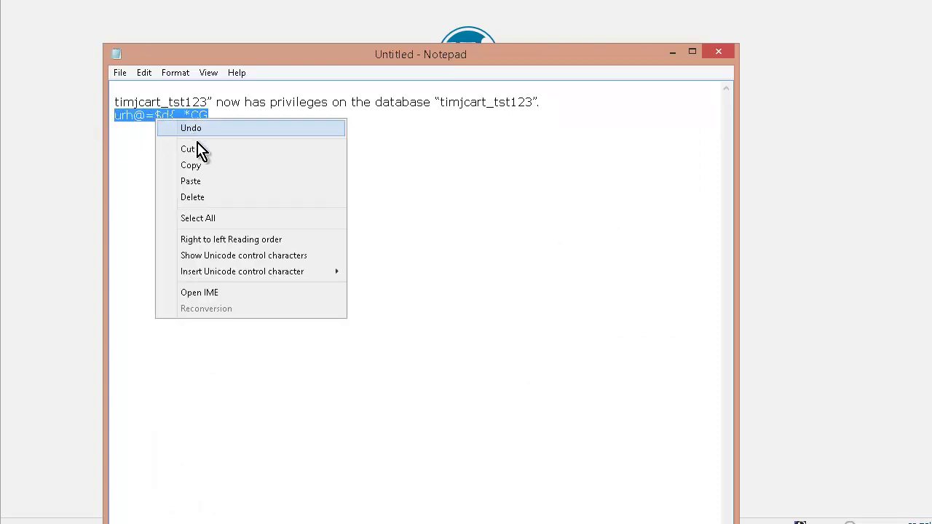
left_click(158, 163)
key("alt+Tab")
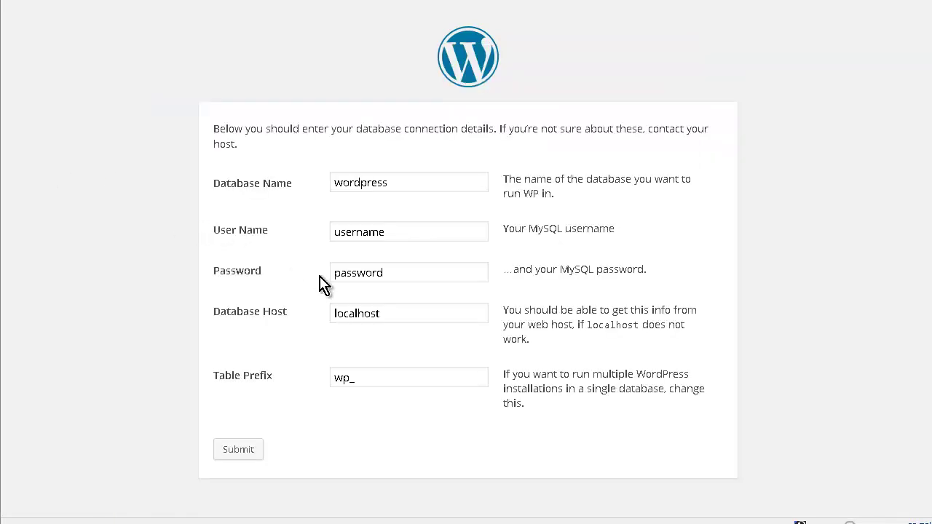
left_click_drag(397, 271, 177, 275)
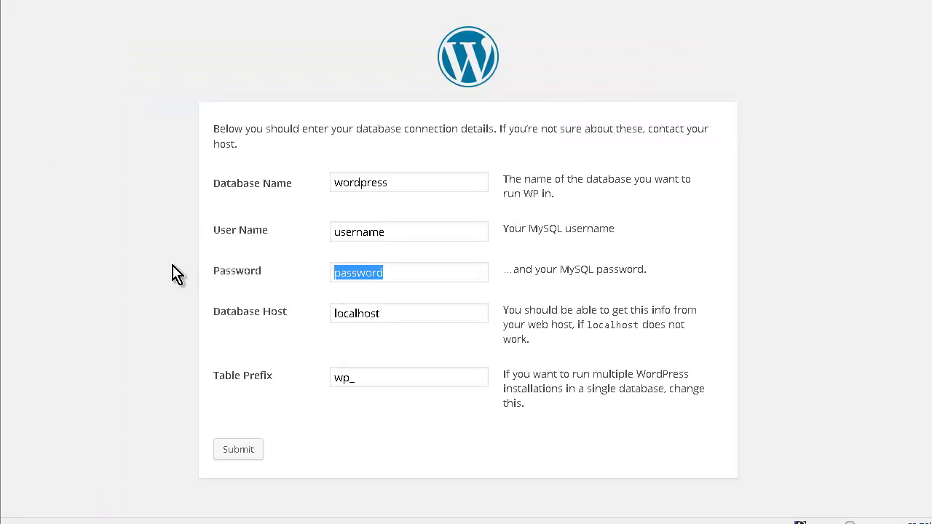
key("ctrl+v")
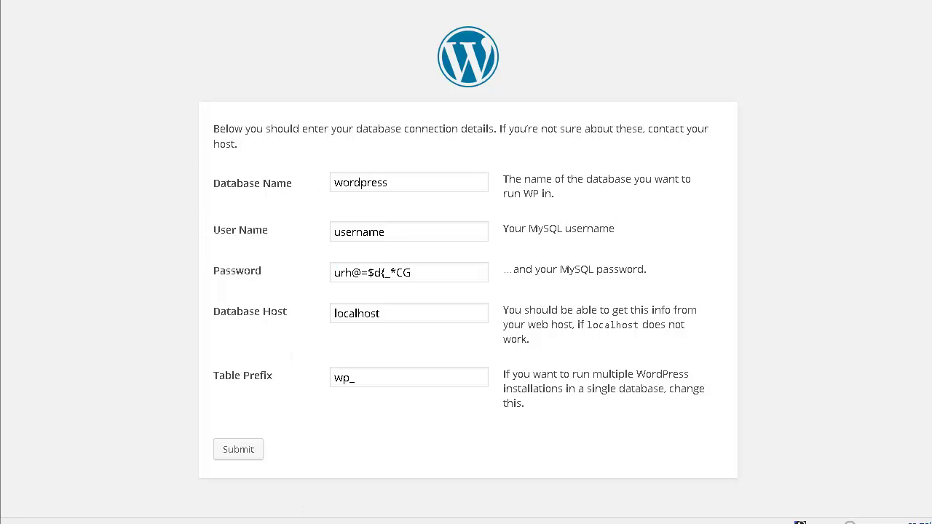
- Copy the database name from the Notepad note and return to the WordPress form
key("alt+Tab")
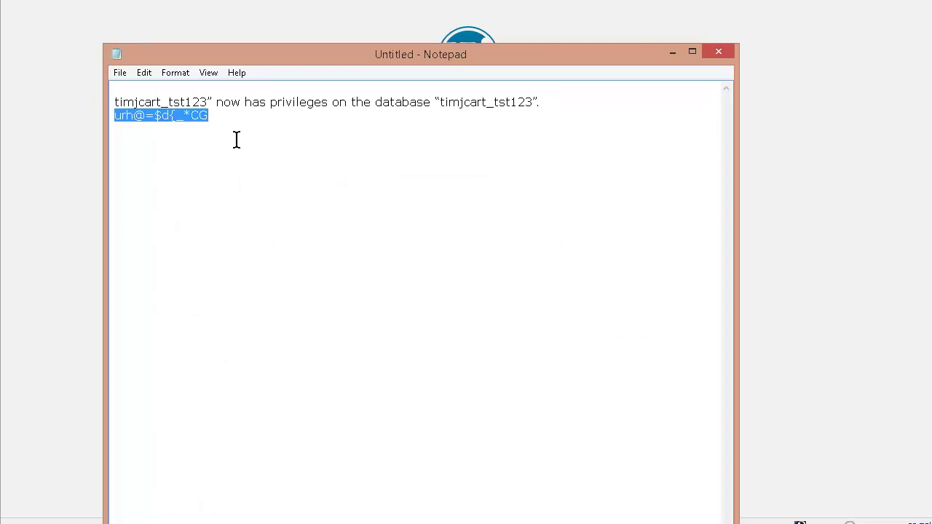
left_click_drag(204, 101, 115, 100)
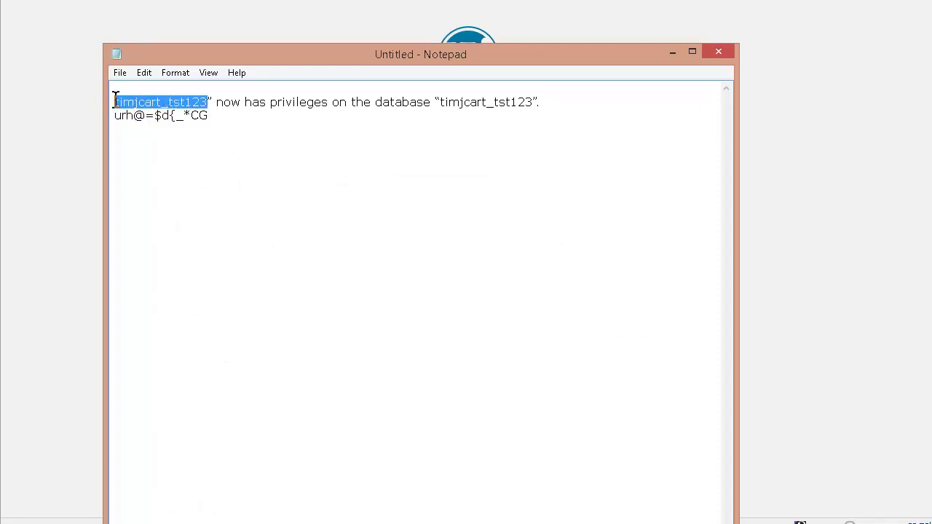
right_click(142, 107)
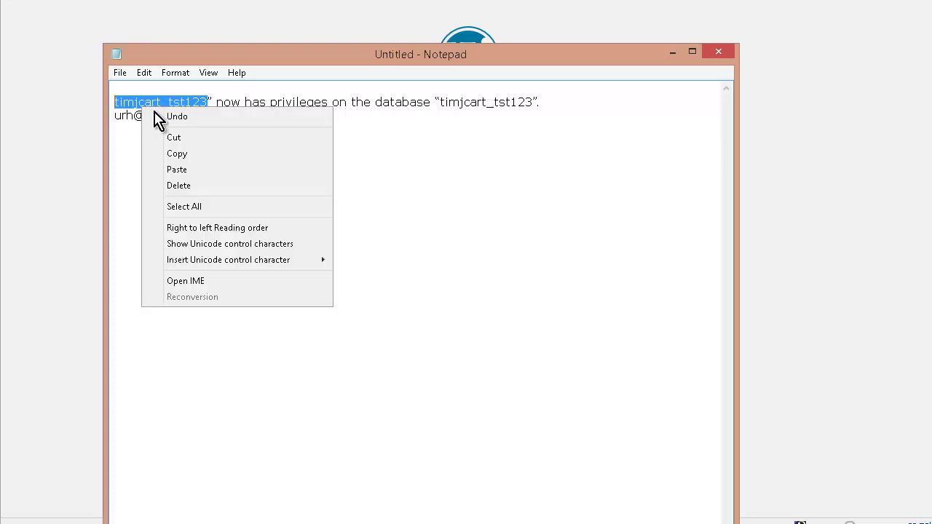
left_click(204, 153)
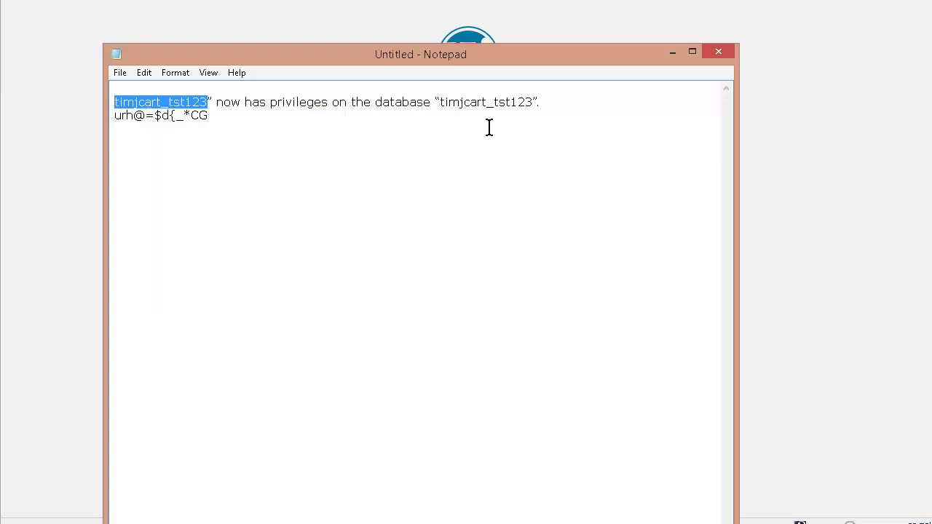
left_click(534, 103)
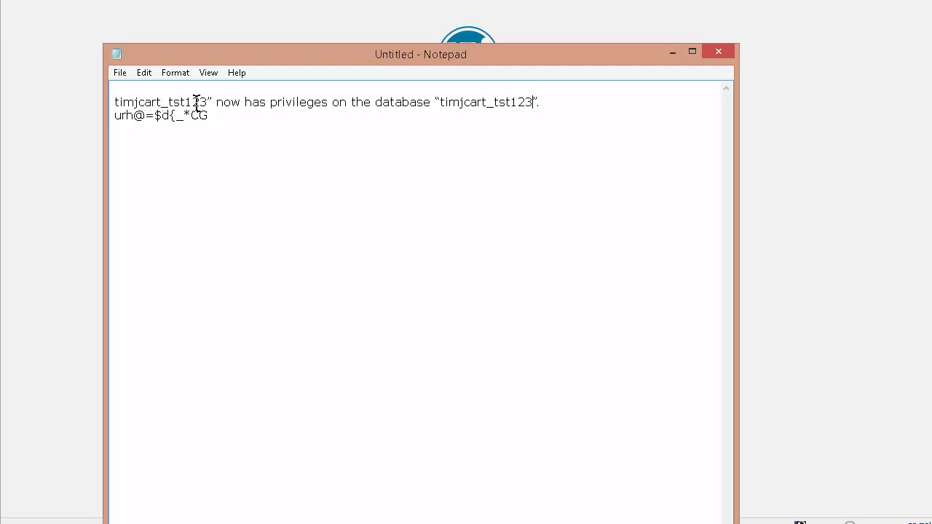
left_click(86, 145)
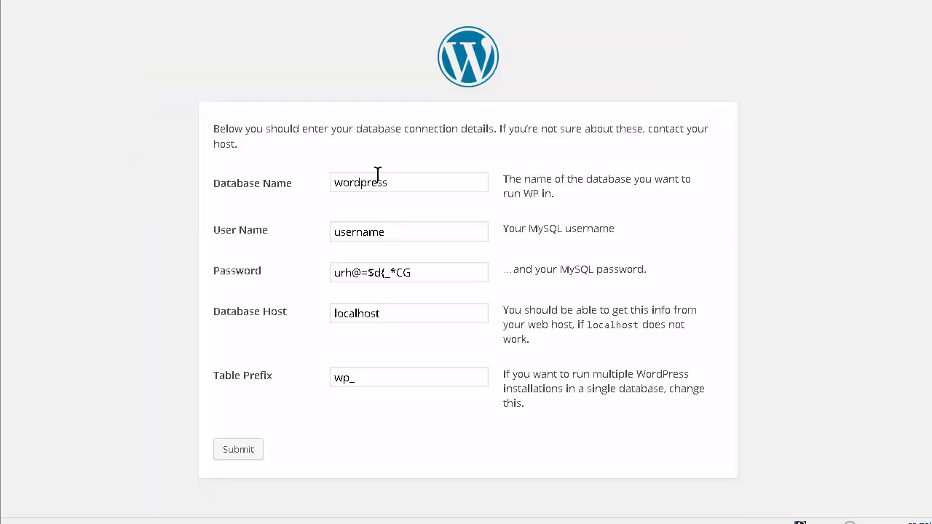
- Paste the database name into both the Database Name and User Name fields
left_click_drag(386, 182, 175, 185)
key("ctrl+v")
key("Tab")
key("ctrl+v")
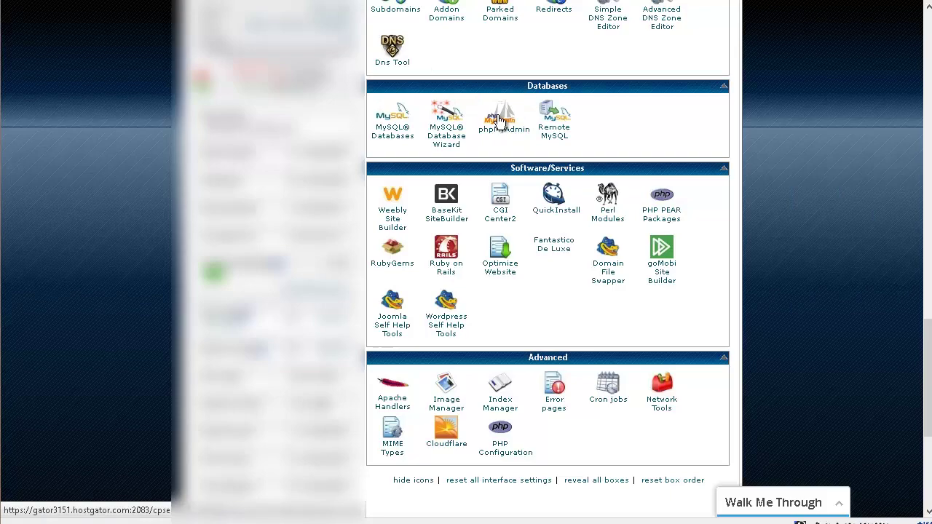
- Open phpMyAdmin from cPanel's Databases section to check the databases
left_click(499, 120)
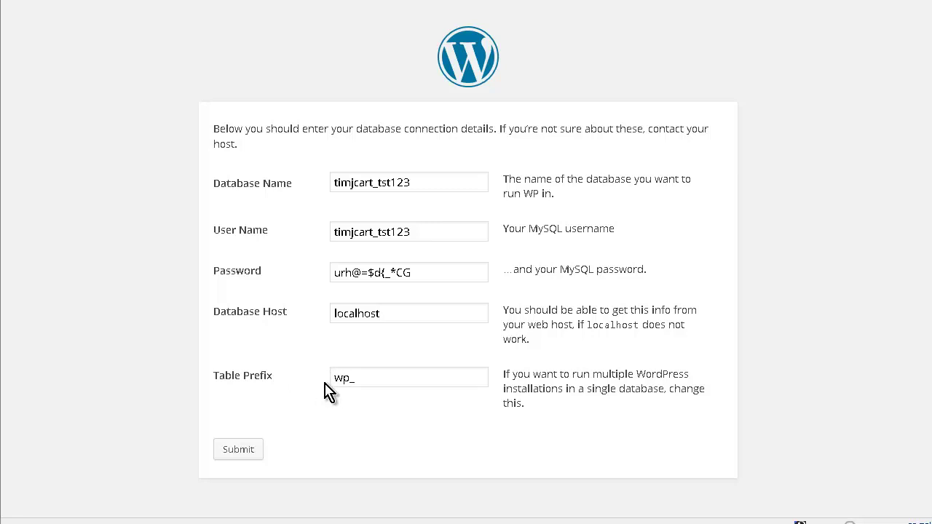
- Change the table prefix from wp_ to m_, submit the database details and run the install
left_click_drag(348, 377, 293, 384)
type("mt_")
left_click(249, 450)
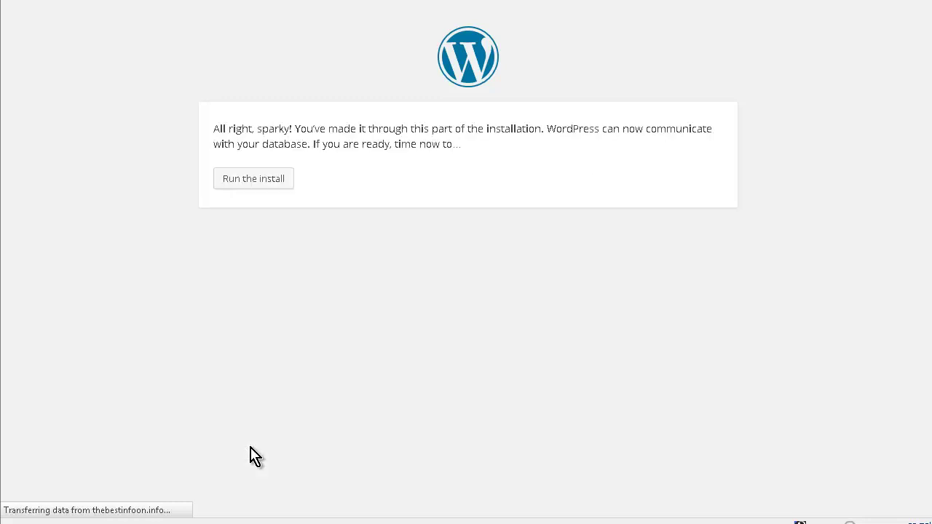
left_click(254, 179)
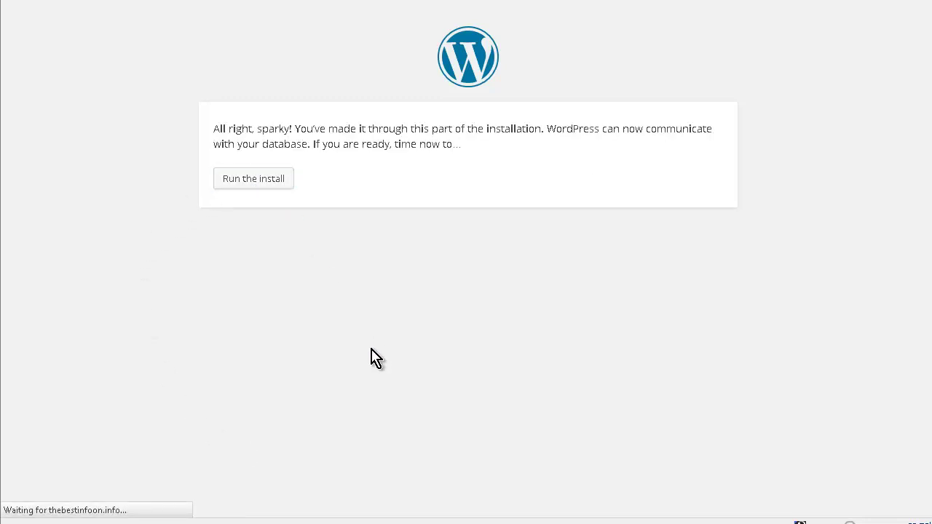
scroll(373, 303, "down", 2)
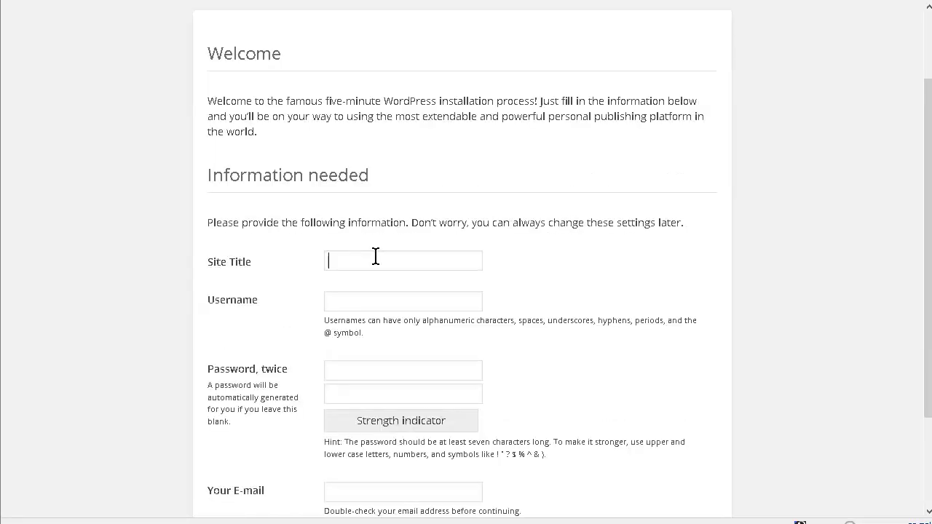
- Enter site title 'The Test Site' with admin username, password and e-mail, then install WordPress
type("The Test Sit")
type("gg")
scroll(376, 255, "down", 3)
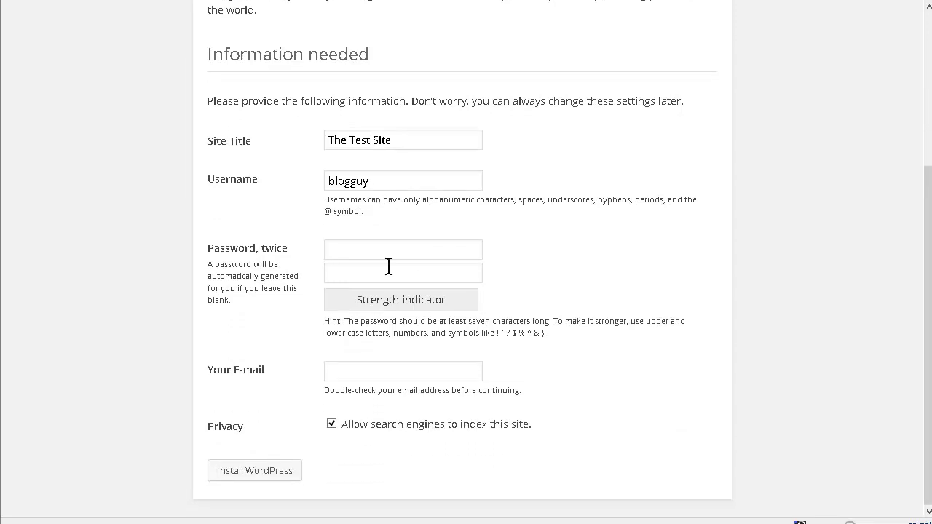
key("Tab")
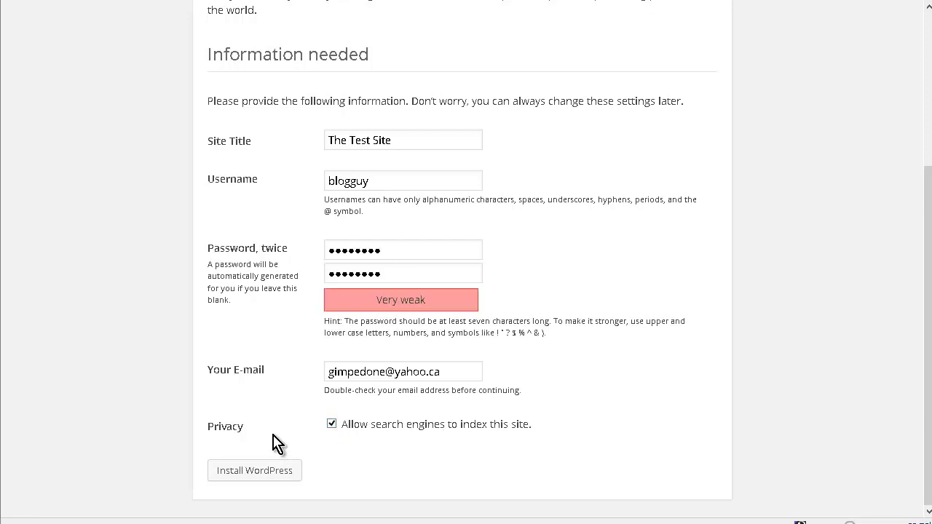
left_click(260, 471)
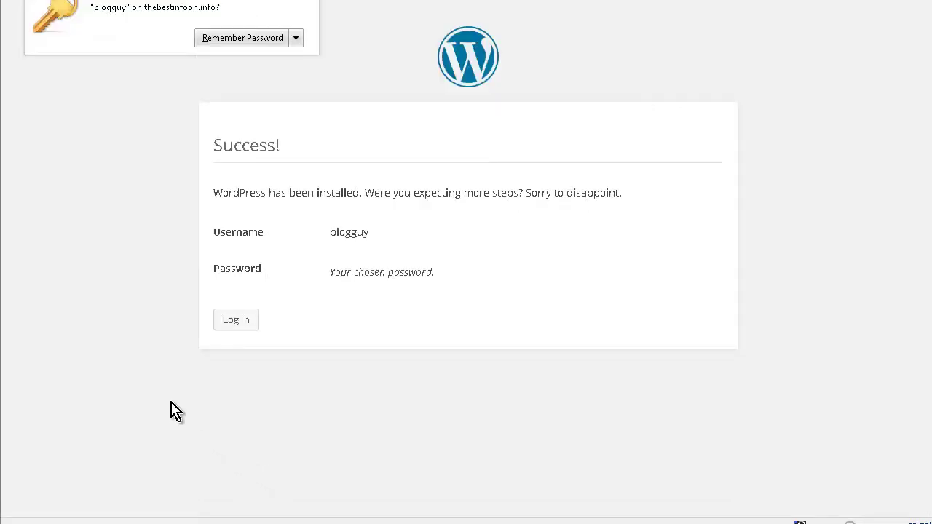
- Log in as the admin with Remember Me ticked, saving the password in Firefox
left_click(244, 329)
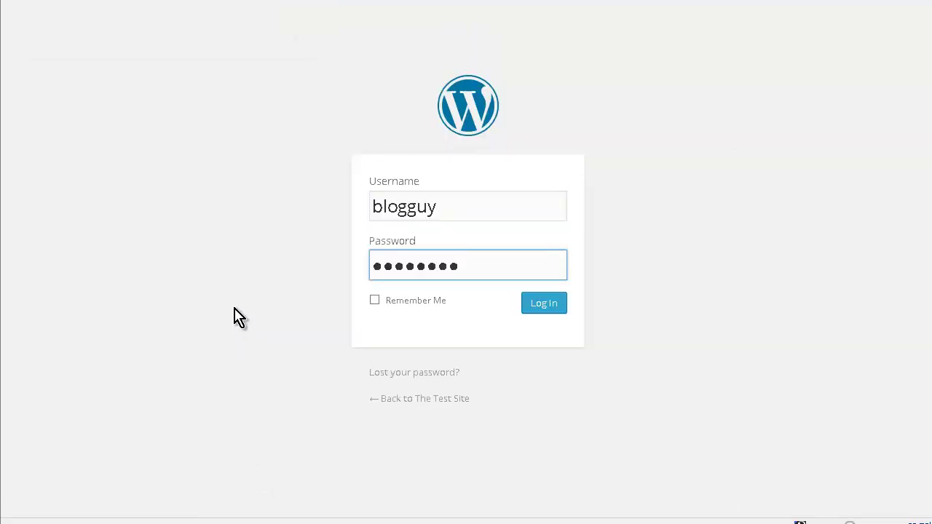
left_click(374, 302)
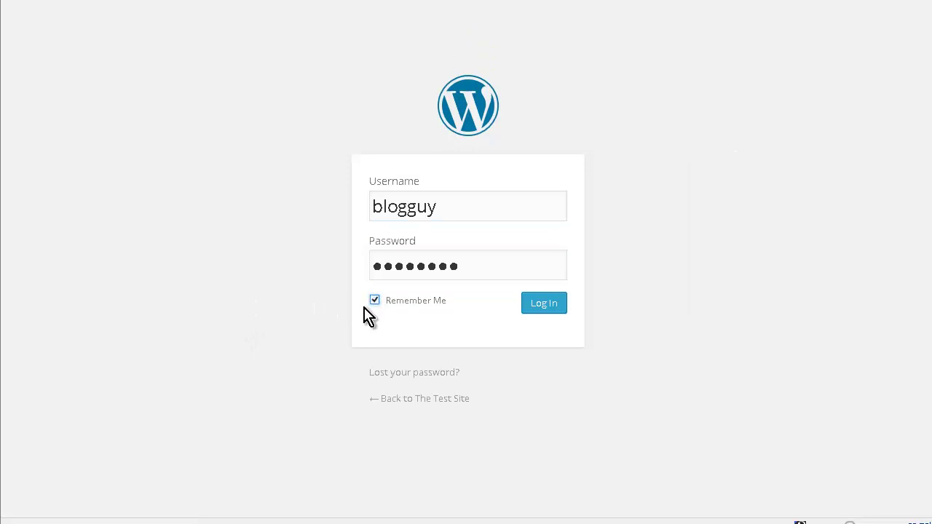
left_click(546, 304)
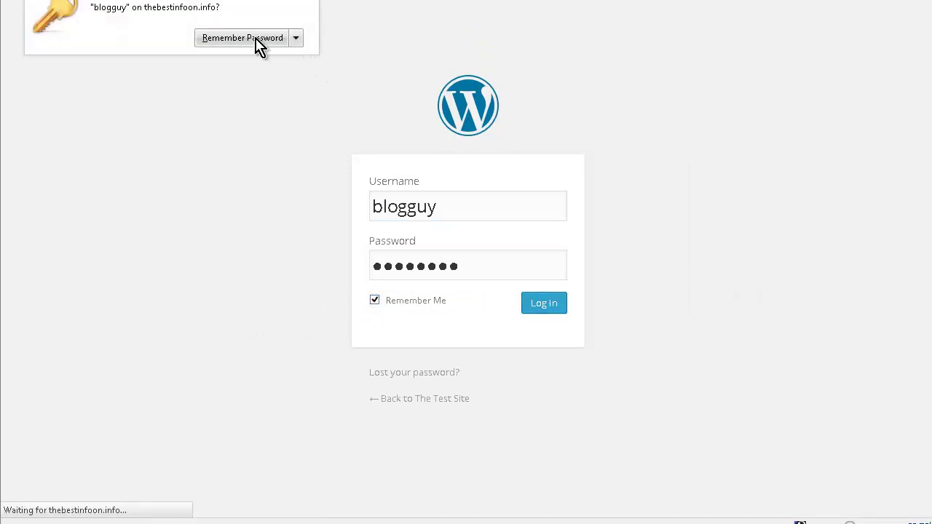
left_click(254, 38)
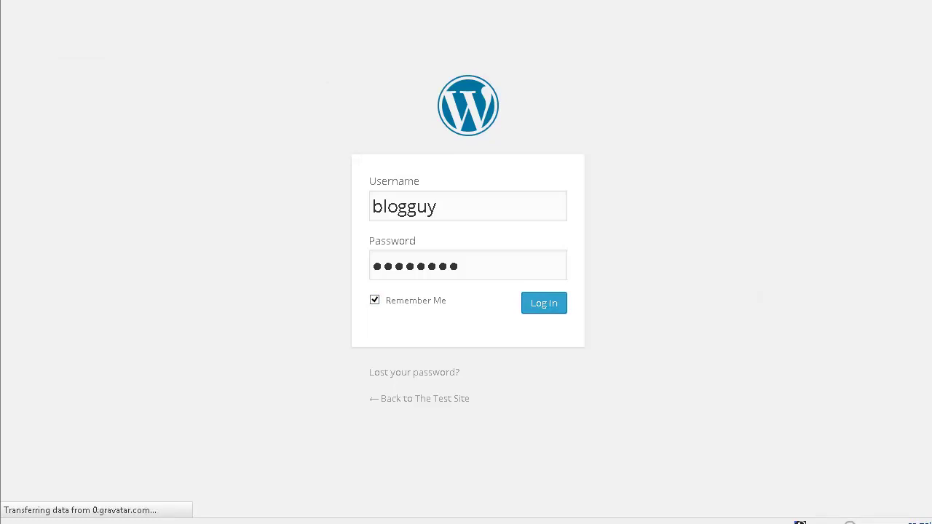